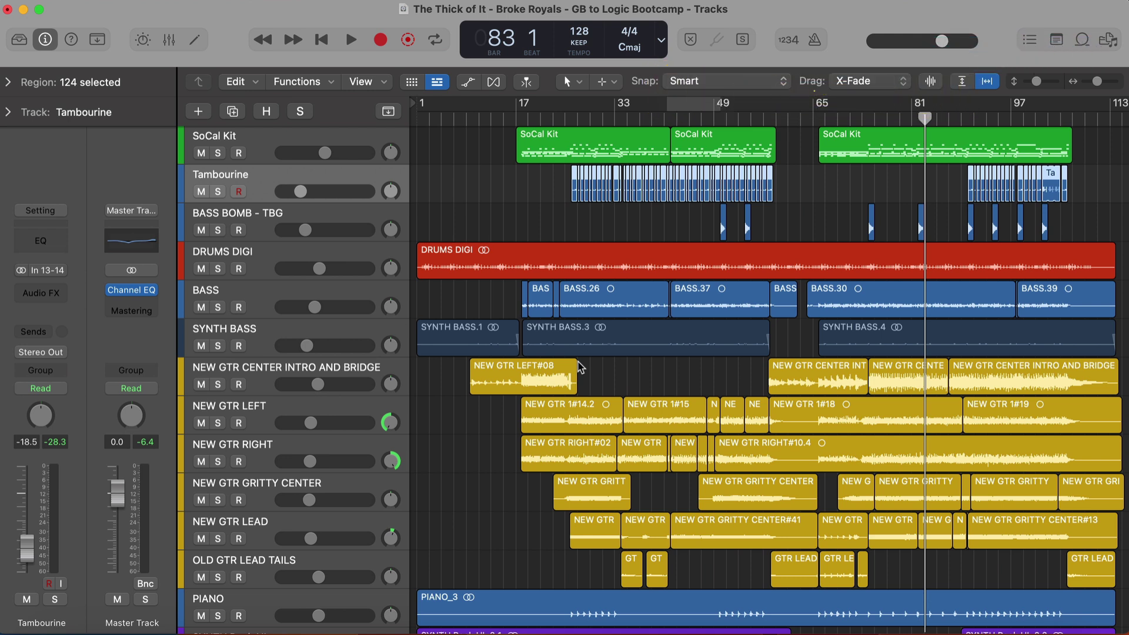
Hide the inspector, look over the track list, and open the mixer in its own full-size window.
key(i)
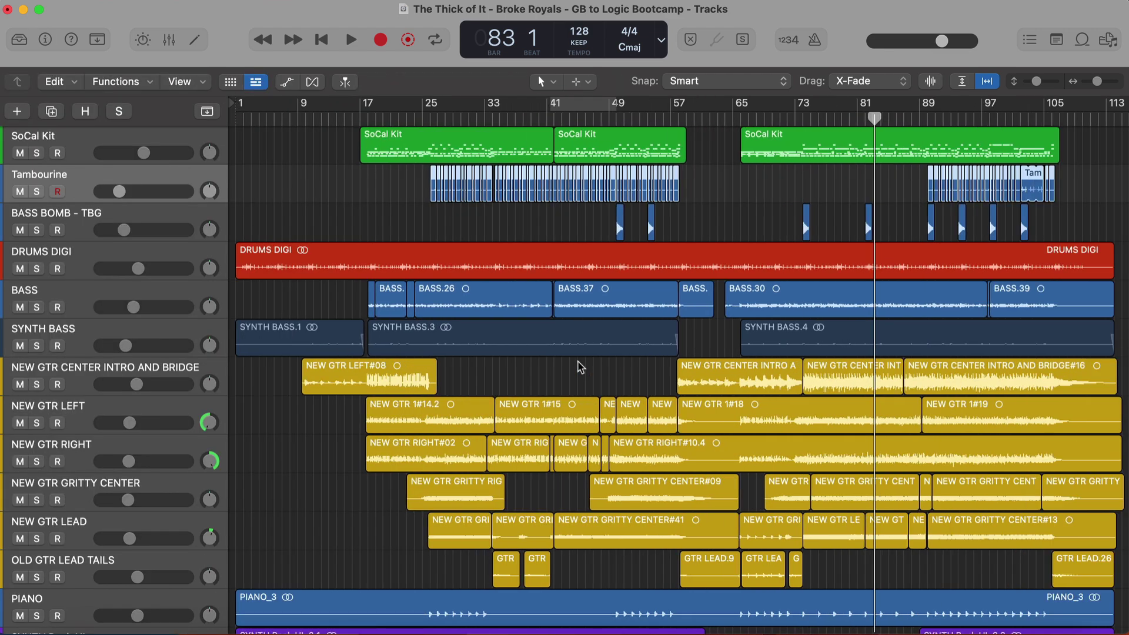
scroll(580, 368, down, 10)
scroll(580, 368, up, 10)
key(x)
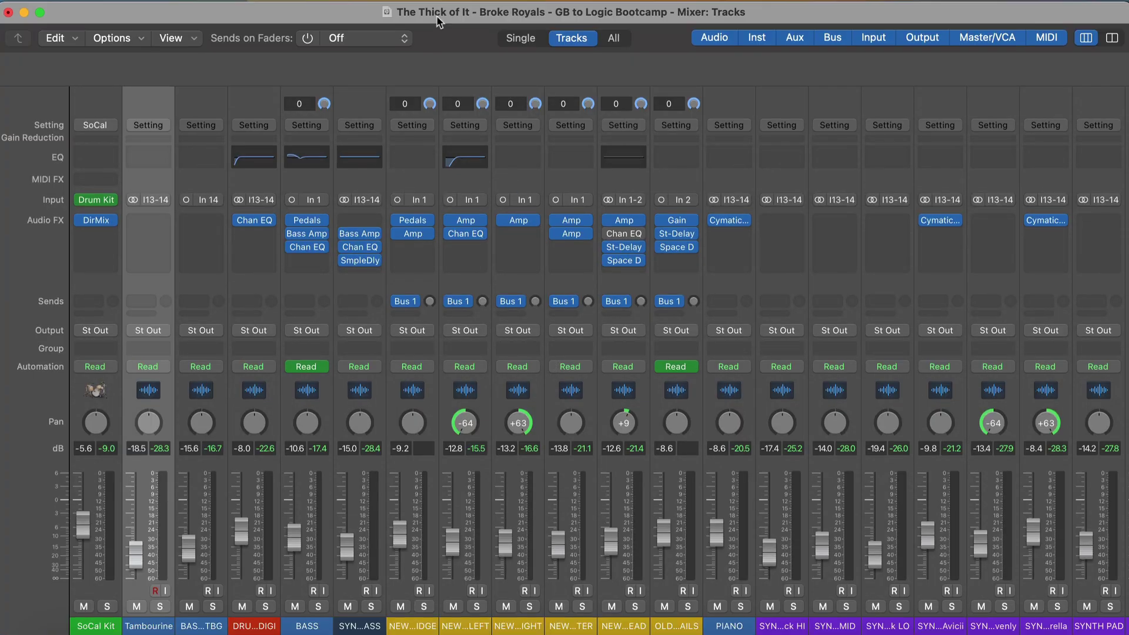
click(413, 9)
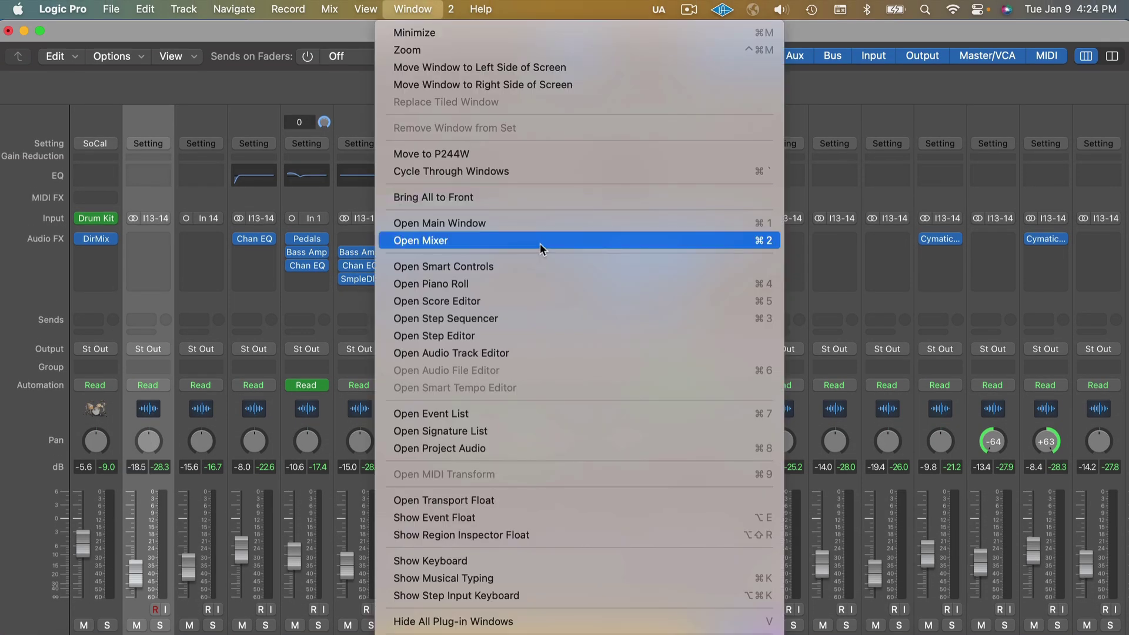
click(518, 50)
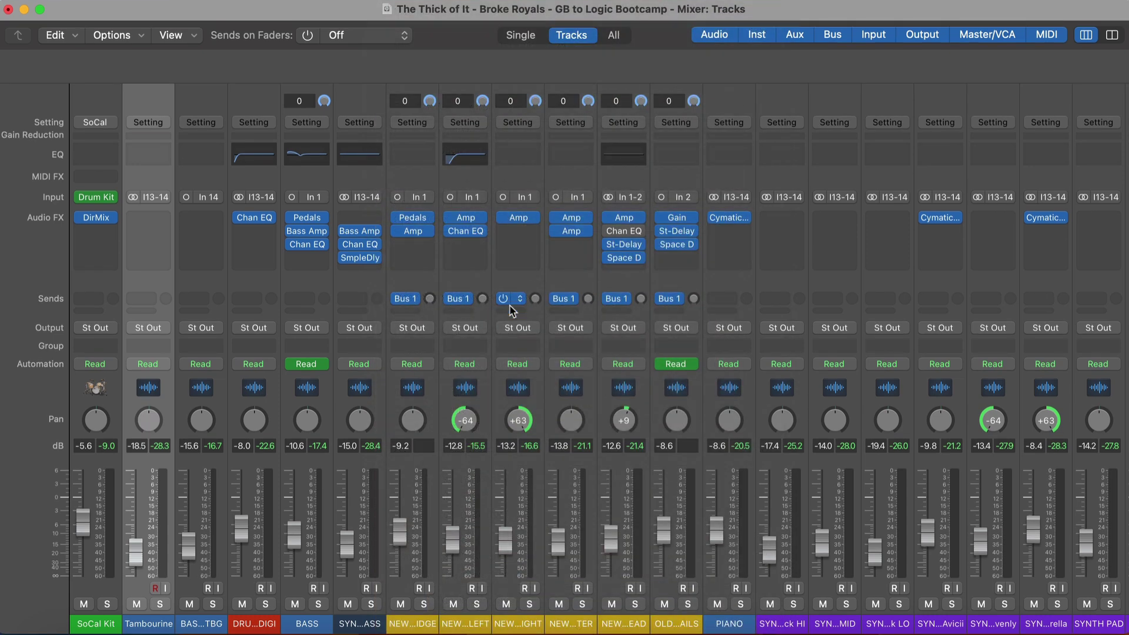
Examine the mixer's channel strips from first to last, including the NEW GTR RIGHT send options and the REVERB channel.
scroll(494, 332, right, 5)
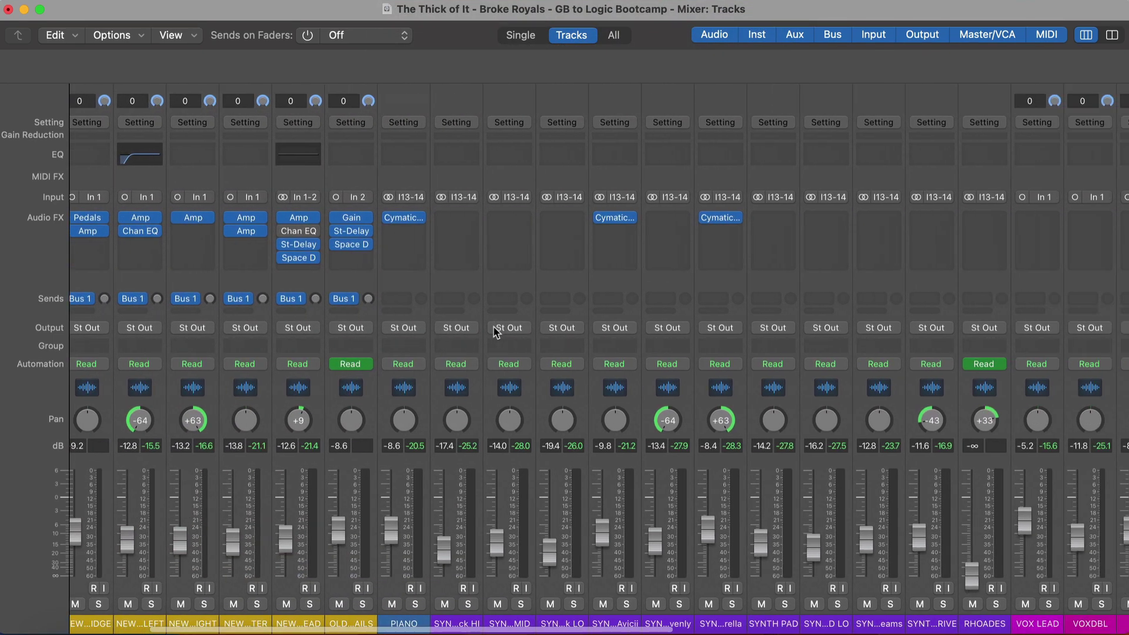
scroll(494, 333, left, 5)
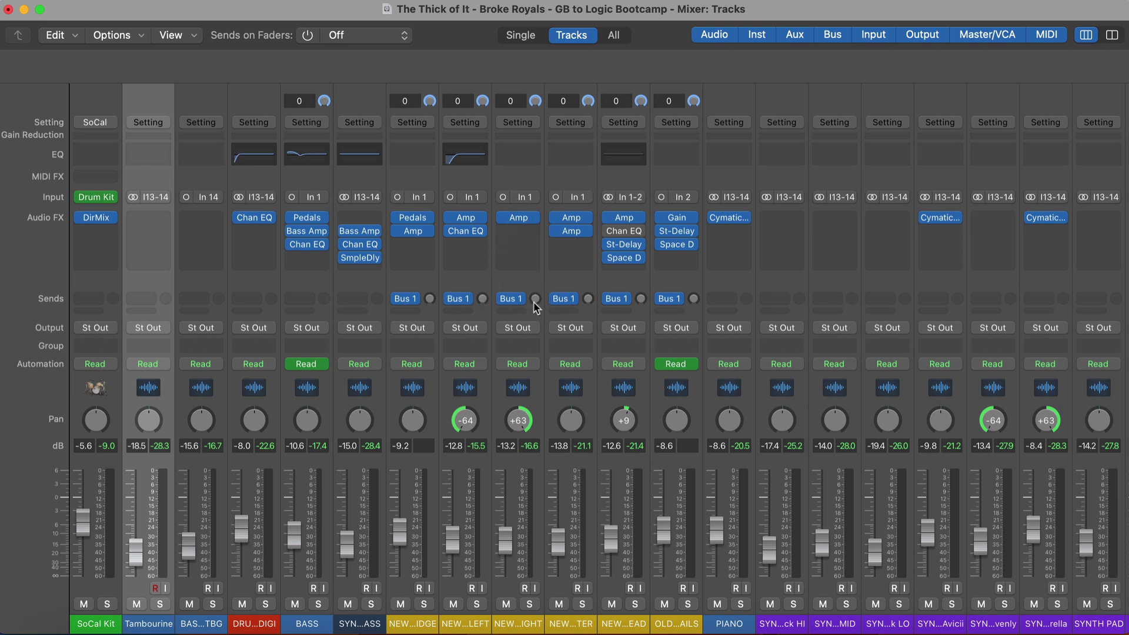
click(506, 297)
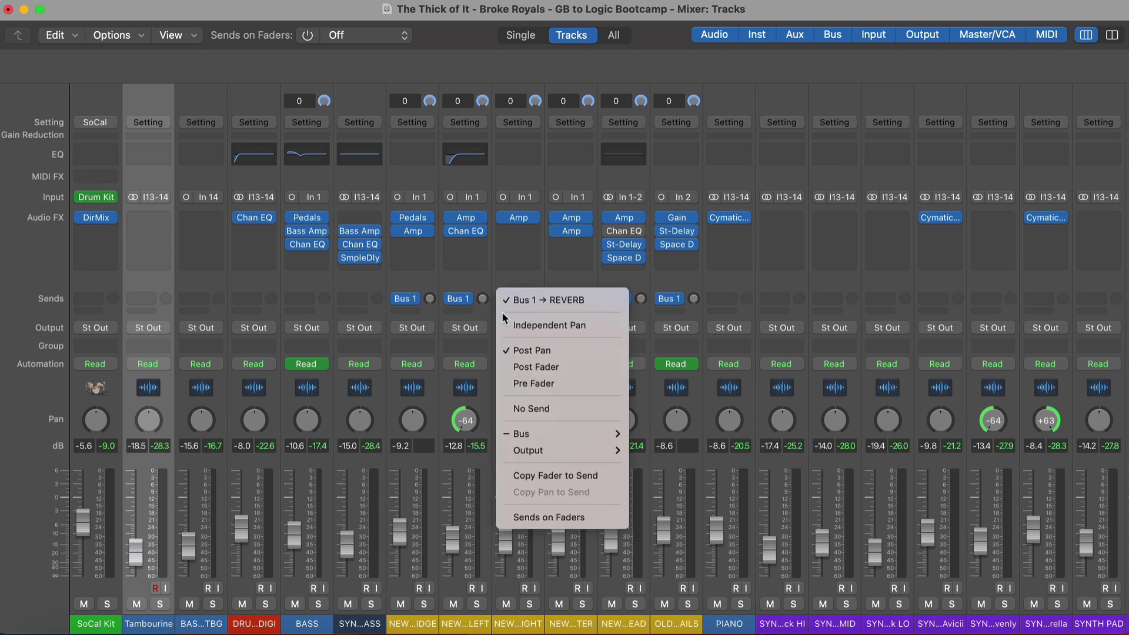
click(541, 268)
scroll(567, 288, right, 15)
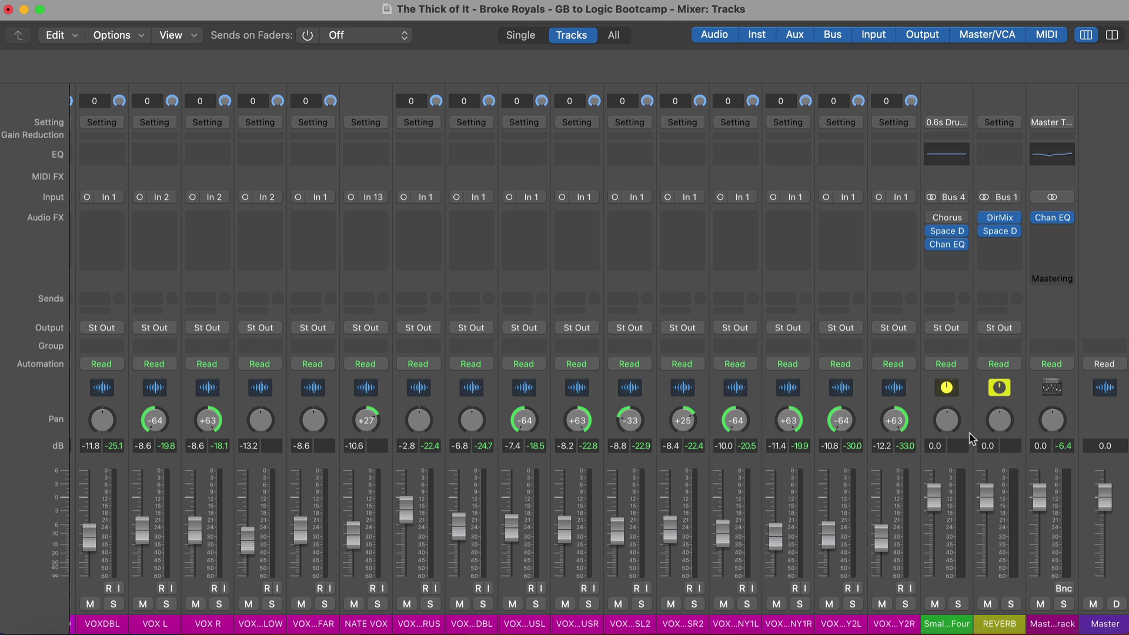
scroll(963, 407, right, 2)
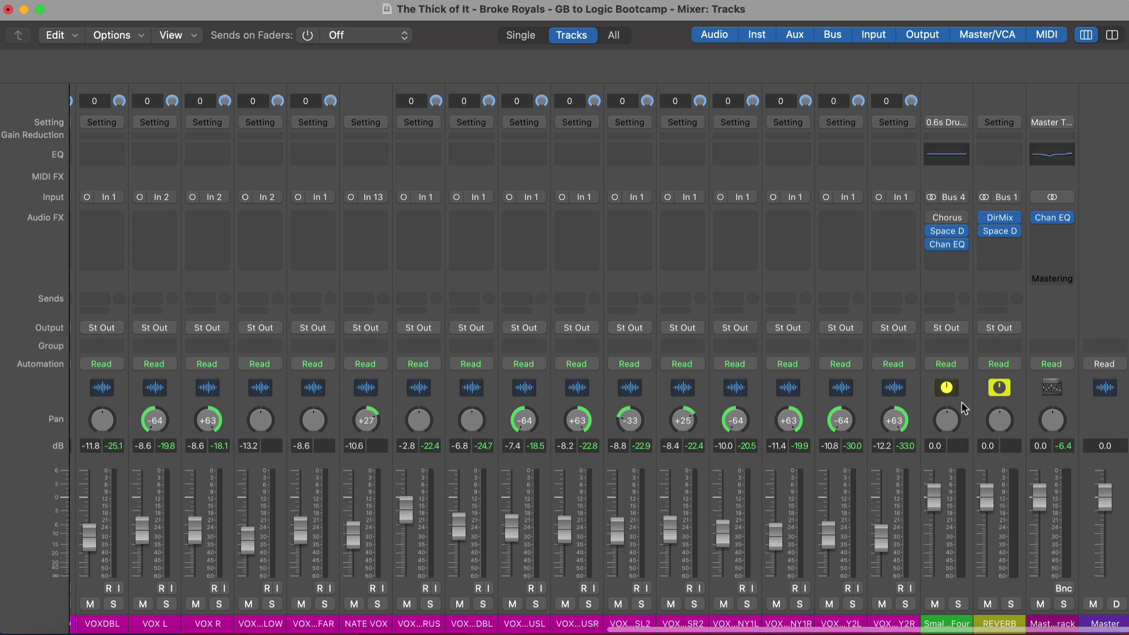
scroll(964, 407, left, 4)
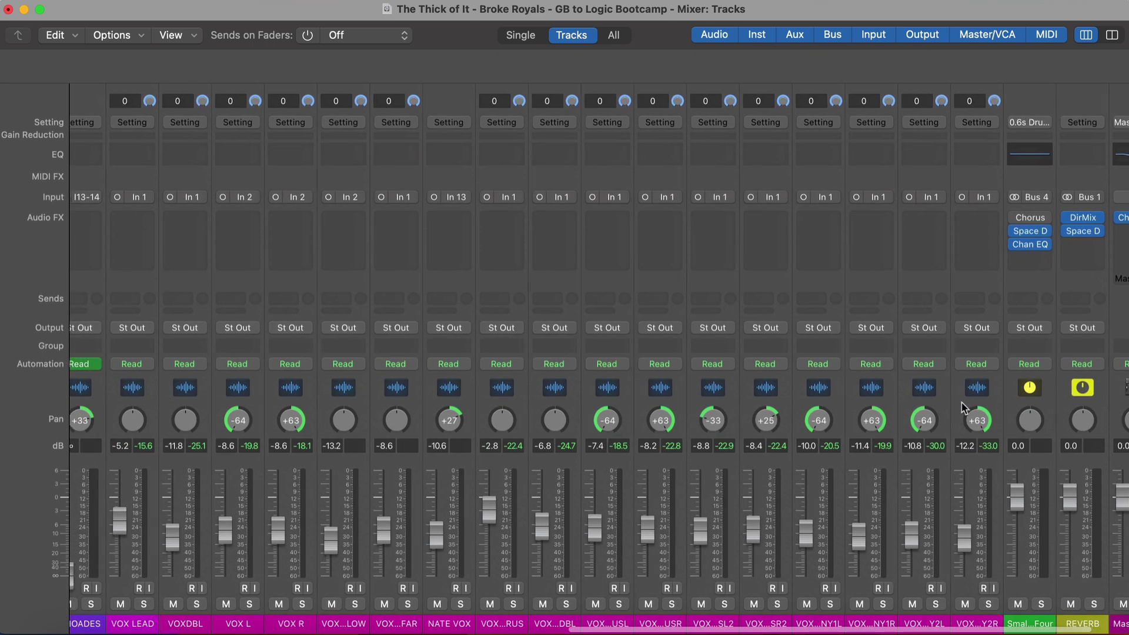
scroll(963, 407, left, 15)
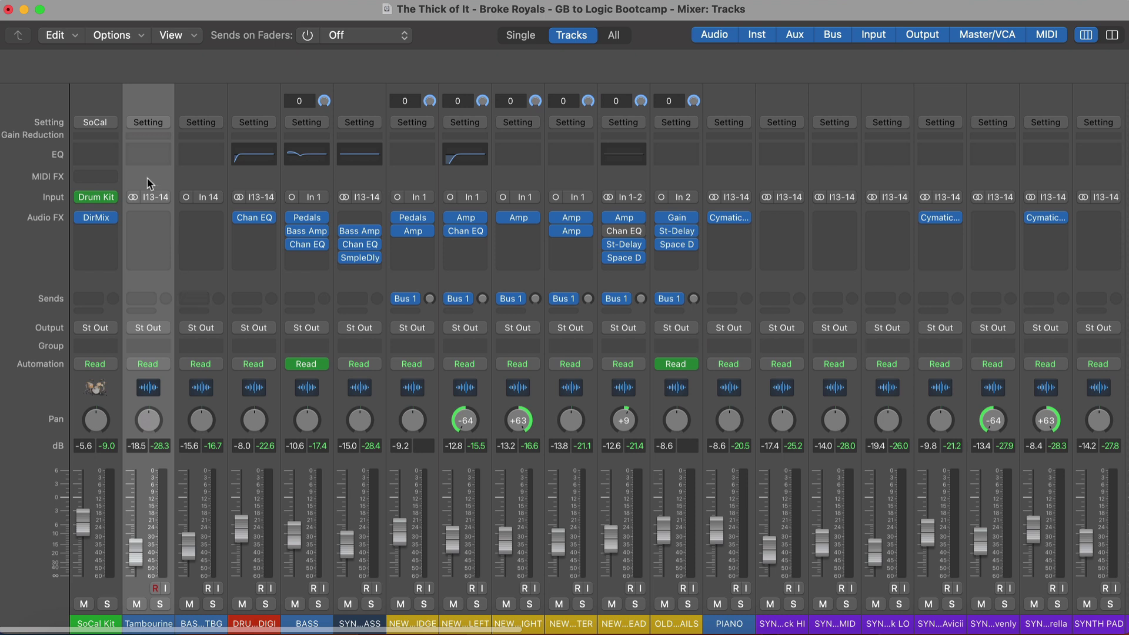
Inspect the Tambourine channel's output routing choices, including the available buses, without changing the stereo output.
click(157, 330)
mouse_move(168, 396)
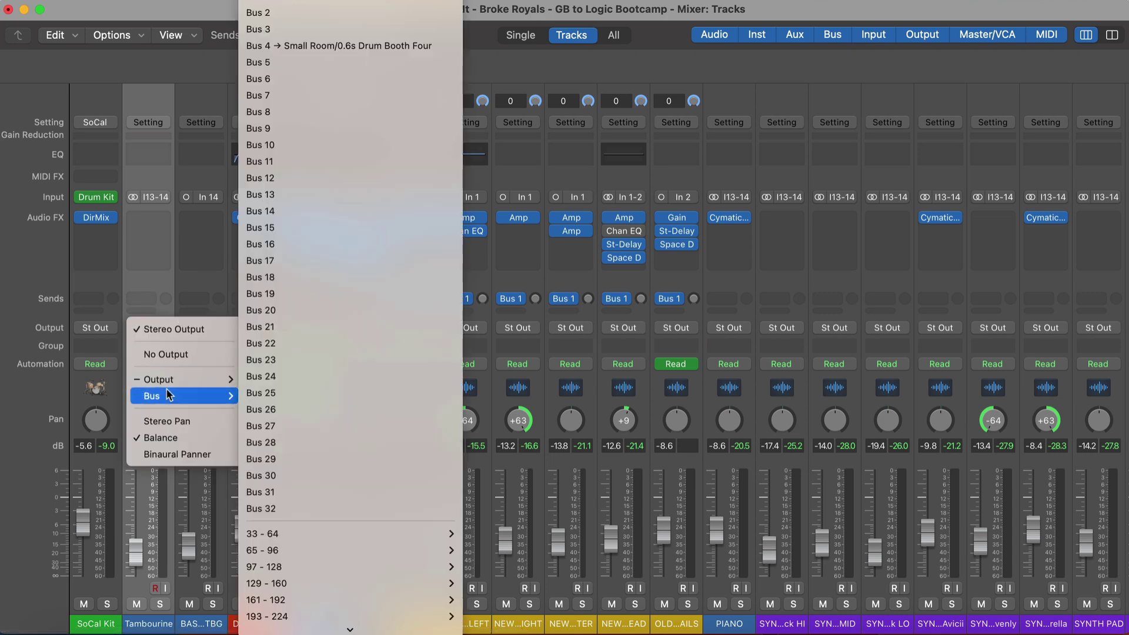
click(164, 301)
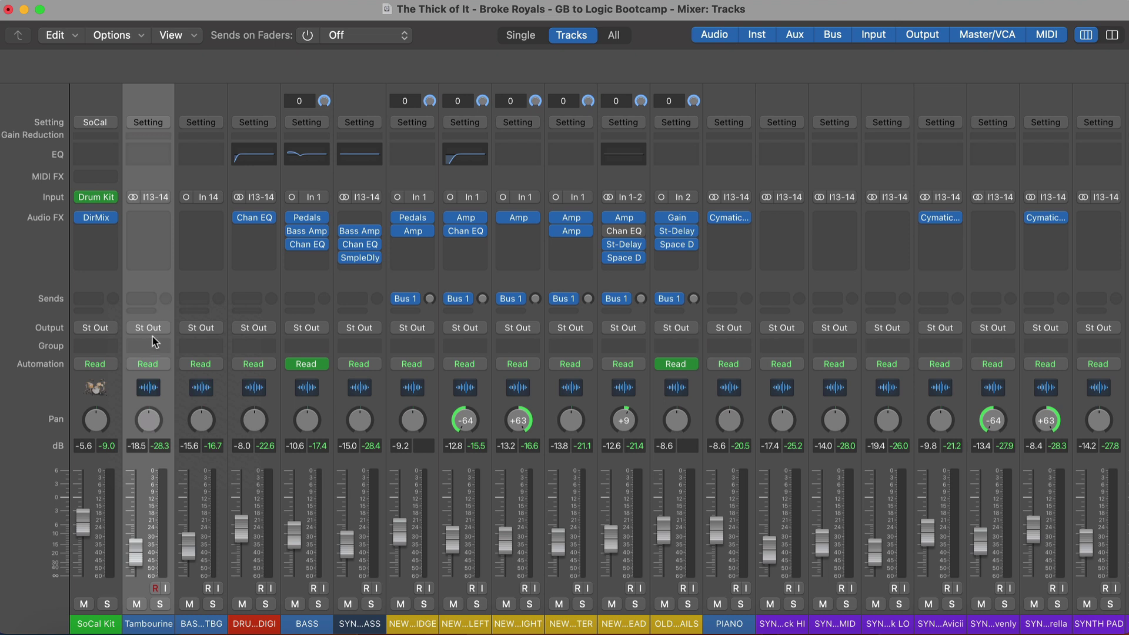
click(150, 329)
click(166, 301)
Move the separate mixer window aside to reveal the tracks, bring the mixer back to the front, and close it.
drag(420, 8, 1128, 19)
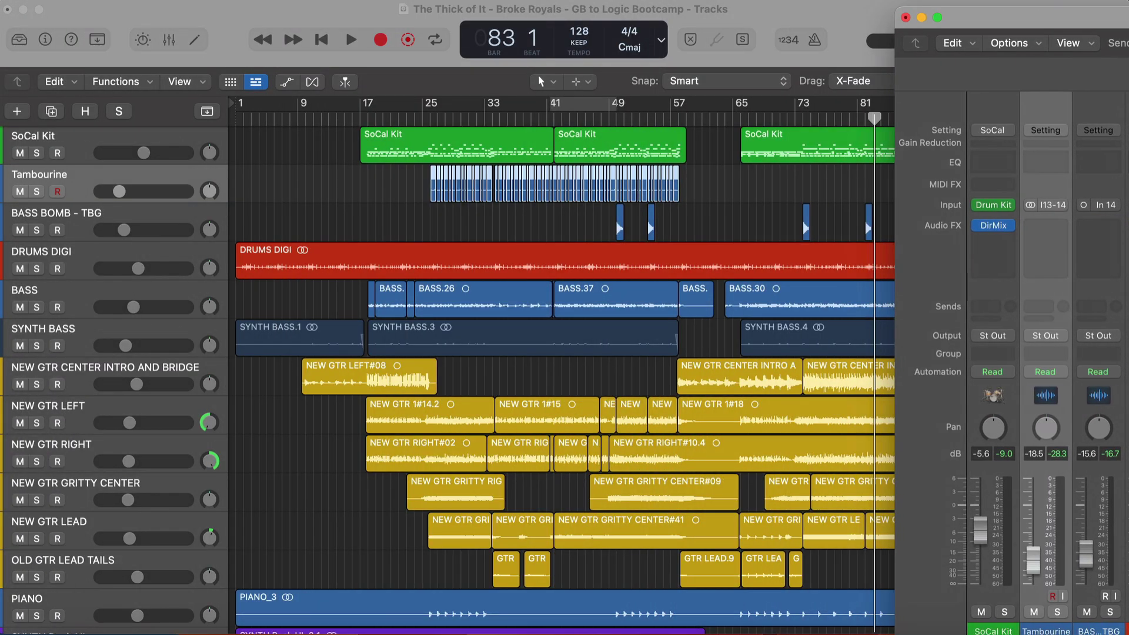
click(813, 11)
scroll(621, 235, down, 1)
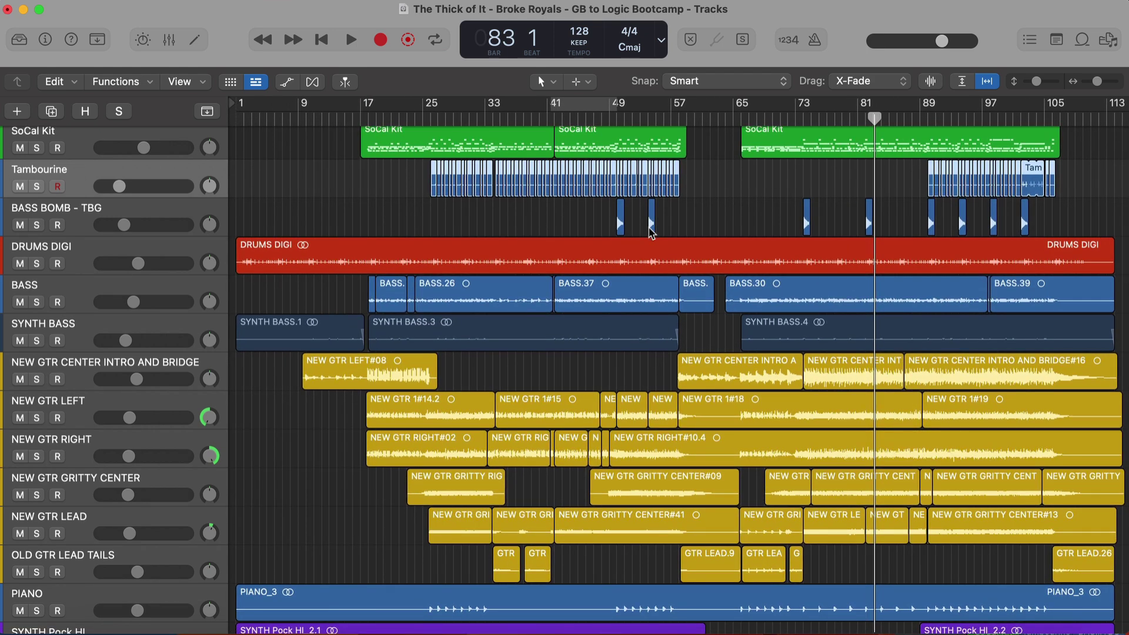
key(super+2)
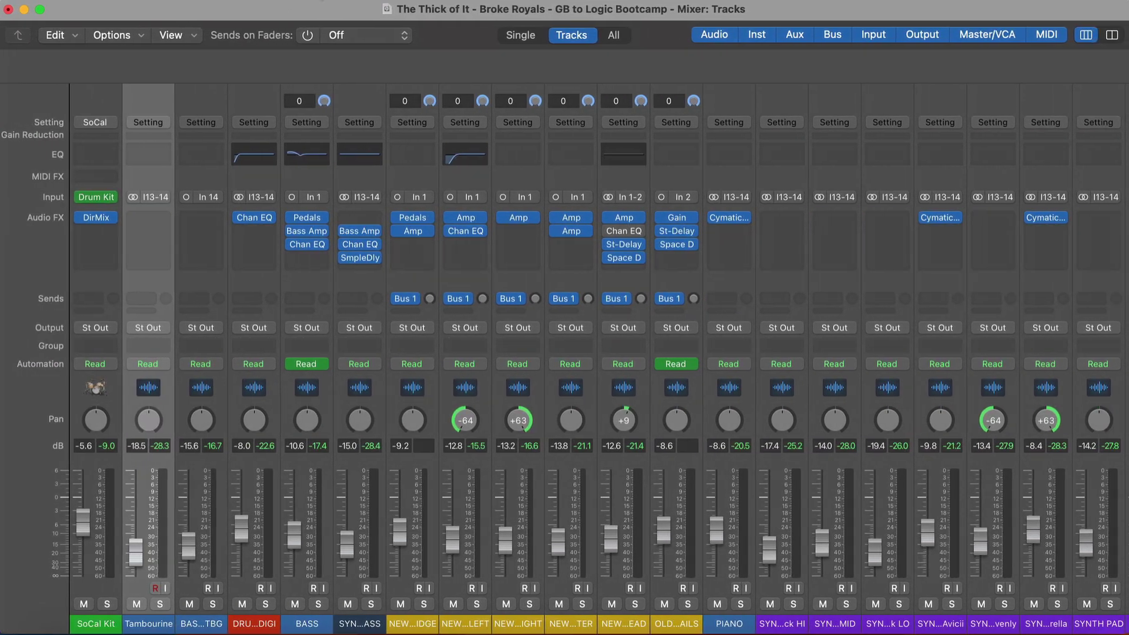
click(8, 10)
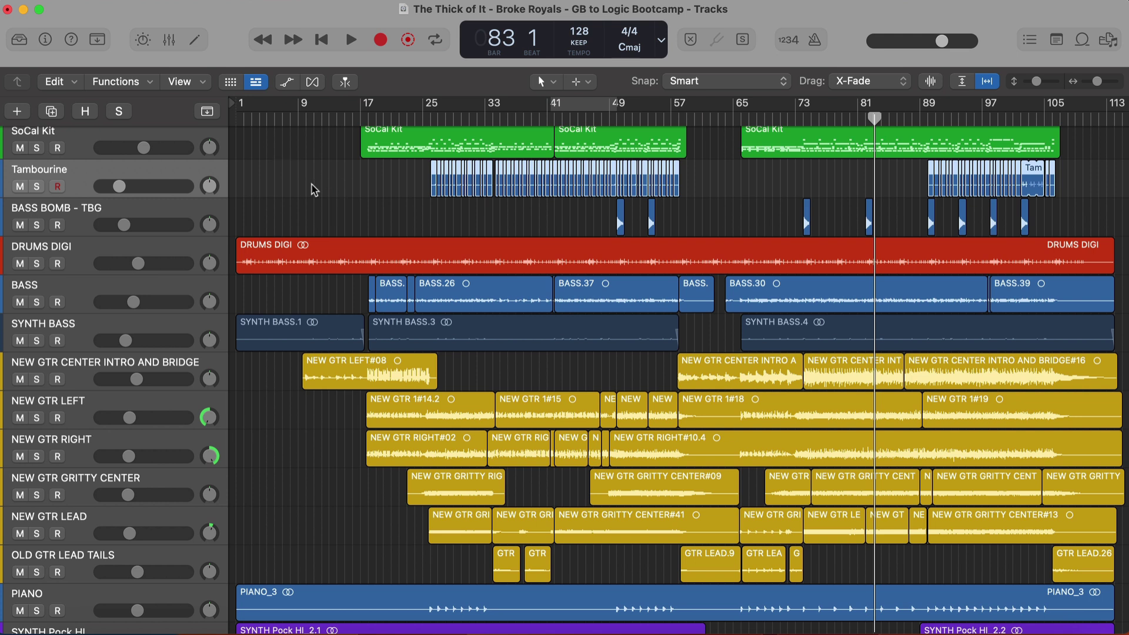
Show the mixer as a pane inside the Tracks window, toggling it off and on again.
key(x)
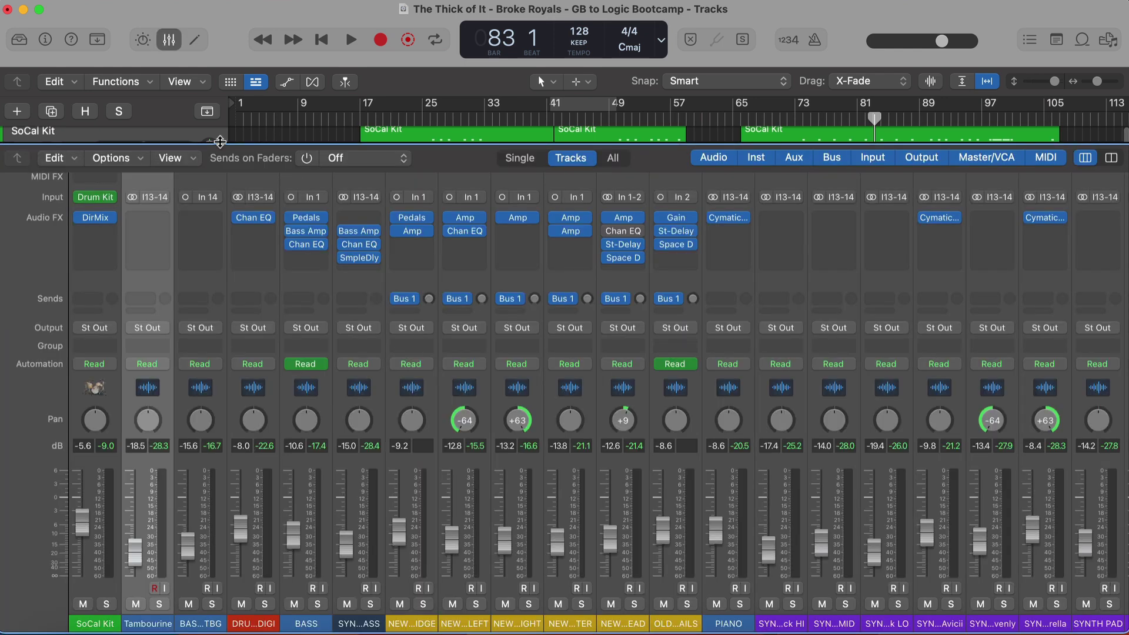
key(x)
click(170, 42)
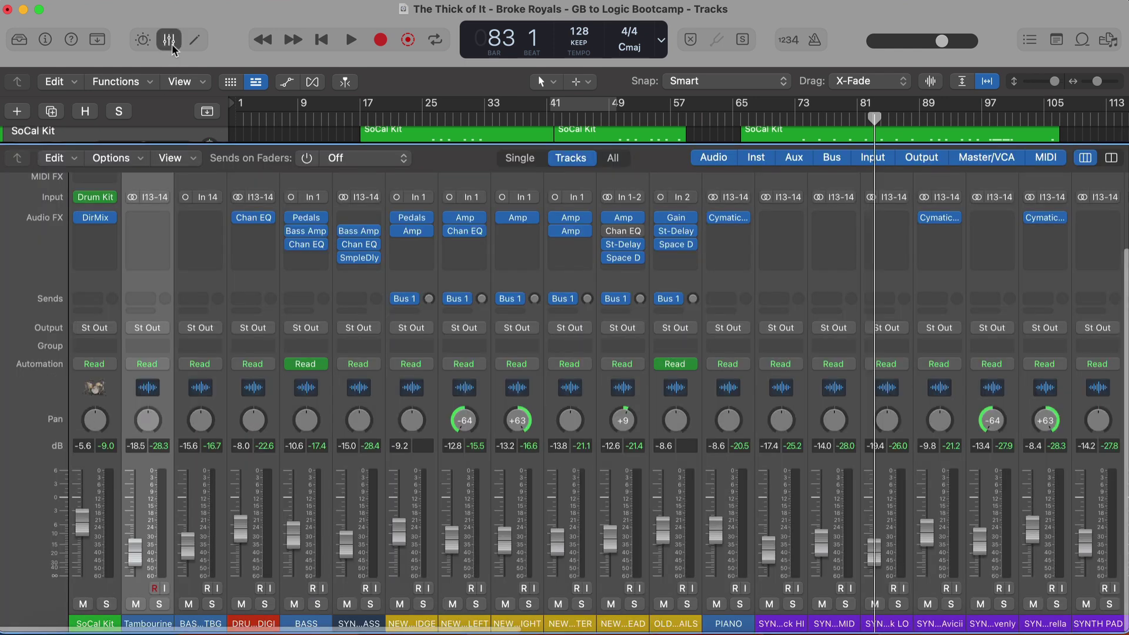
click(172, 47)
click(172, 46)
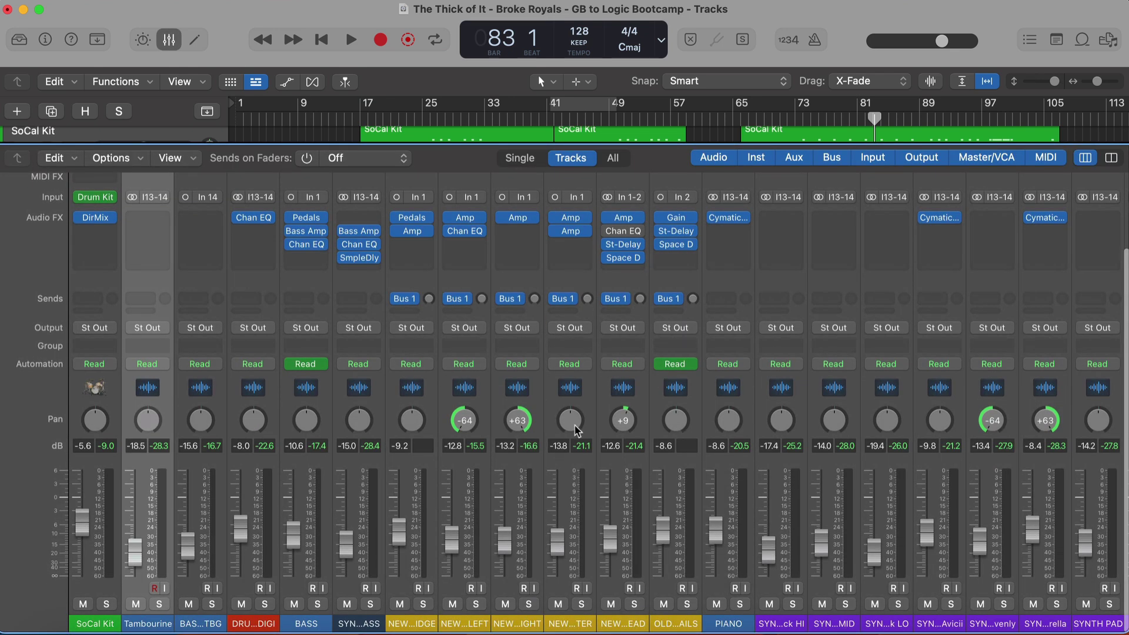
Shrink the mixer pane to the faders to reveal more tracks, and enlarge it again to its maximum height.
drag(644, 144, 643, 414)
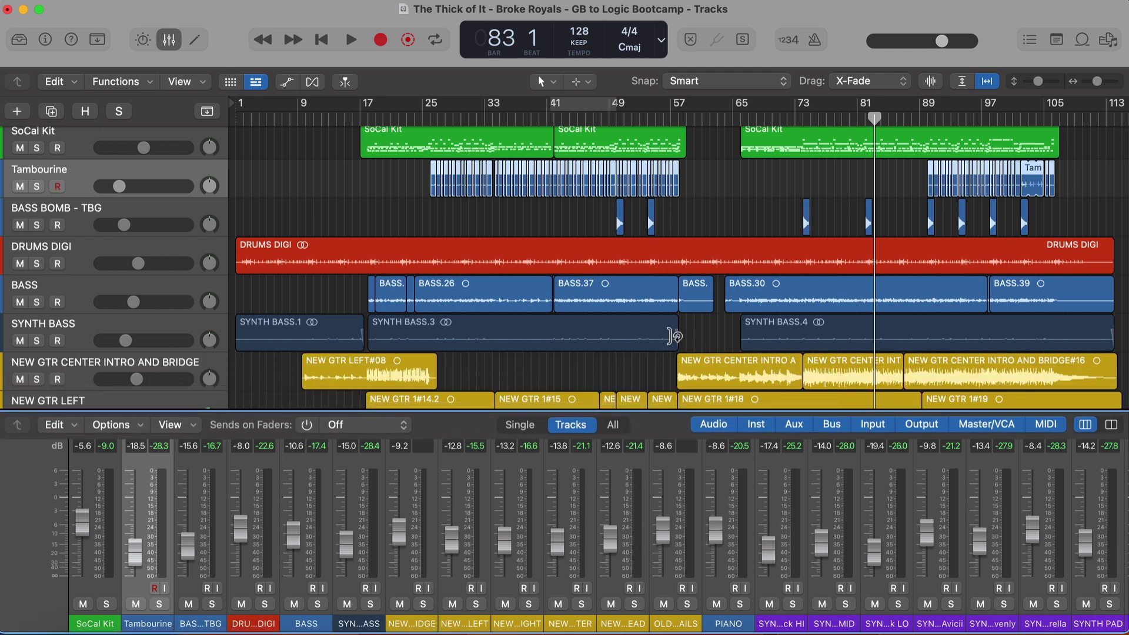
scroll(676, 333, down, 6)
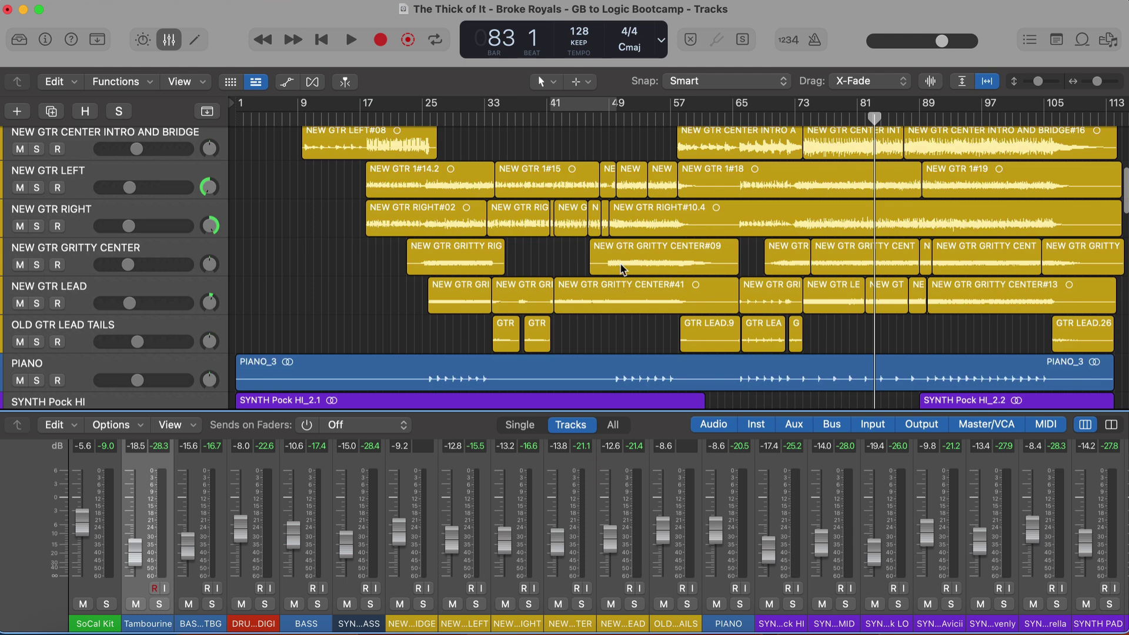
drag(655, 410, 654, 164)
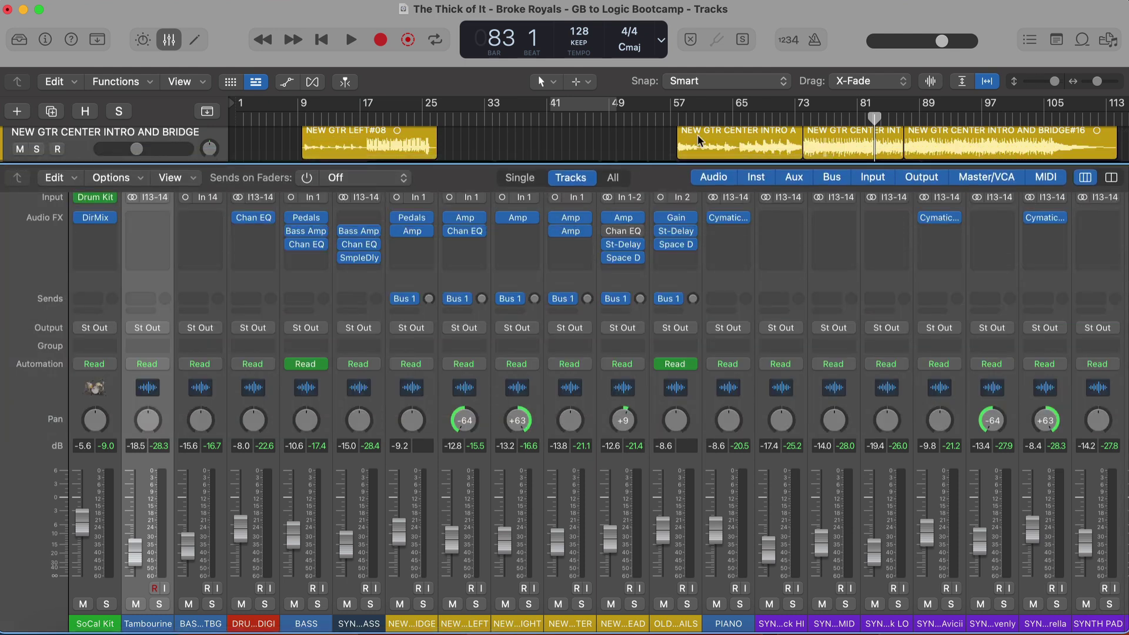
scroll(630, 147, up, 1)
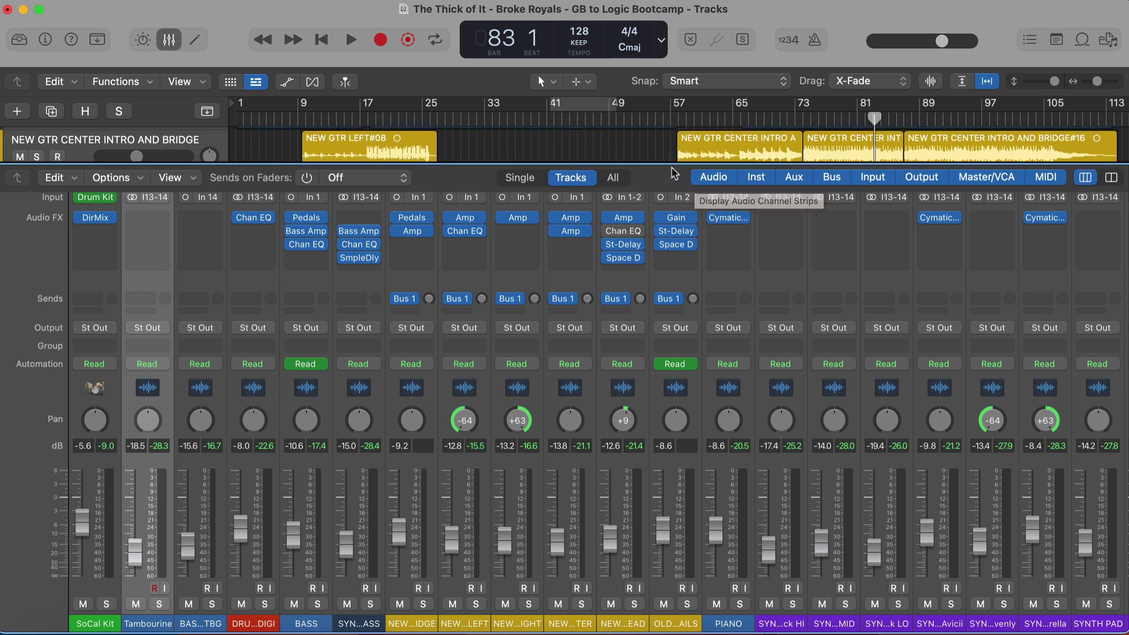
drag(675, 174, 674, 156)
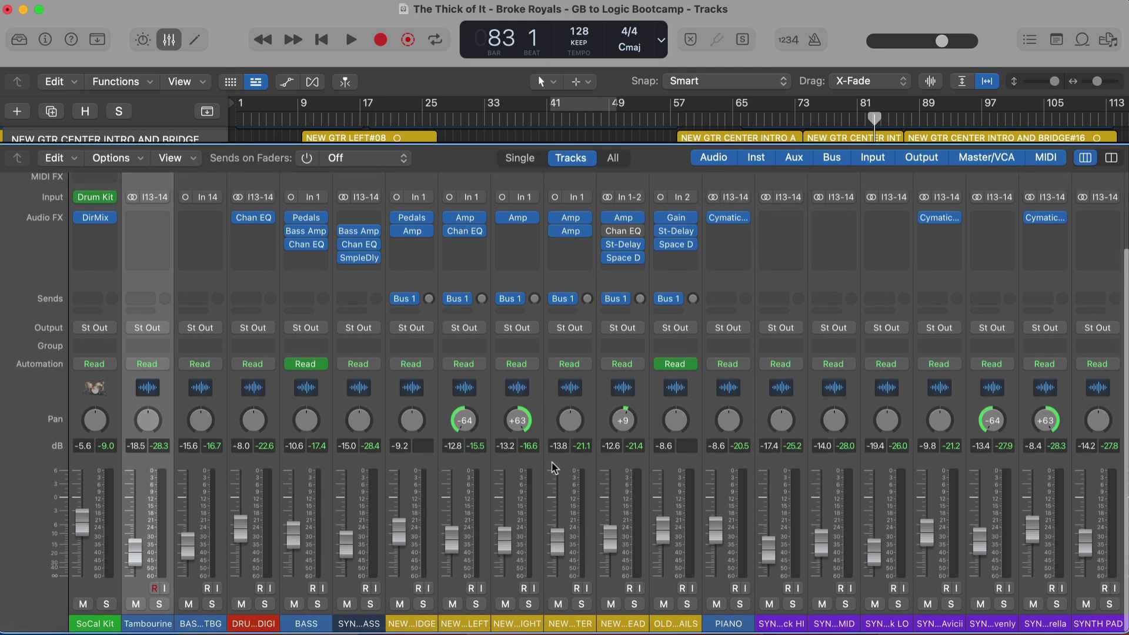
Hide the mixer pane and show the inspector with the Tambourine channel strip.
key(x)
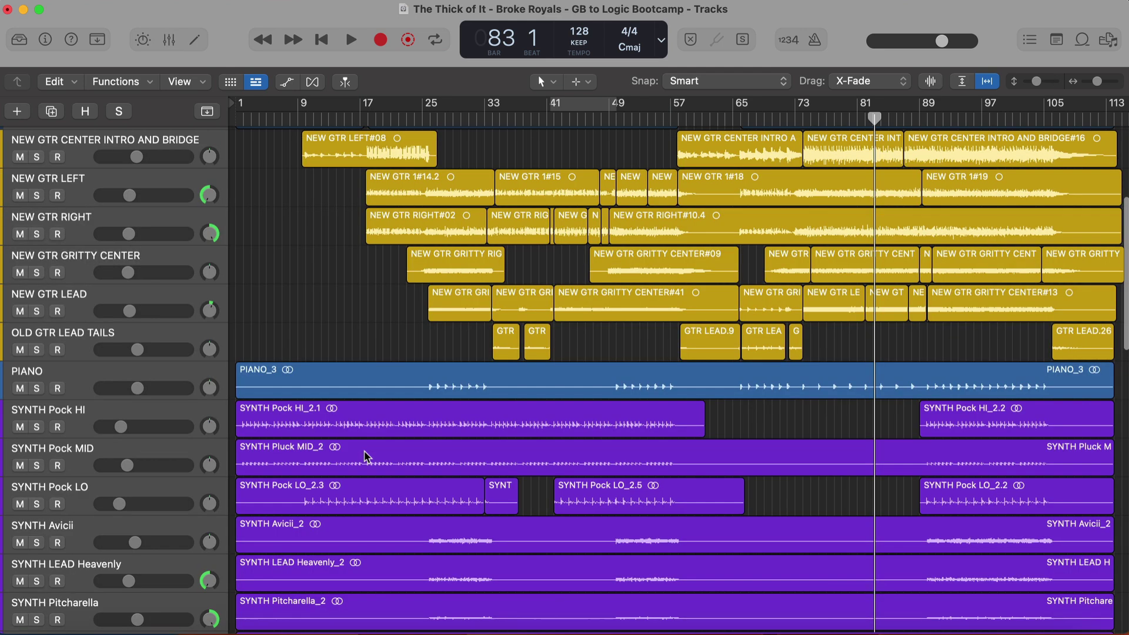
key(x)
key(x)
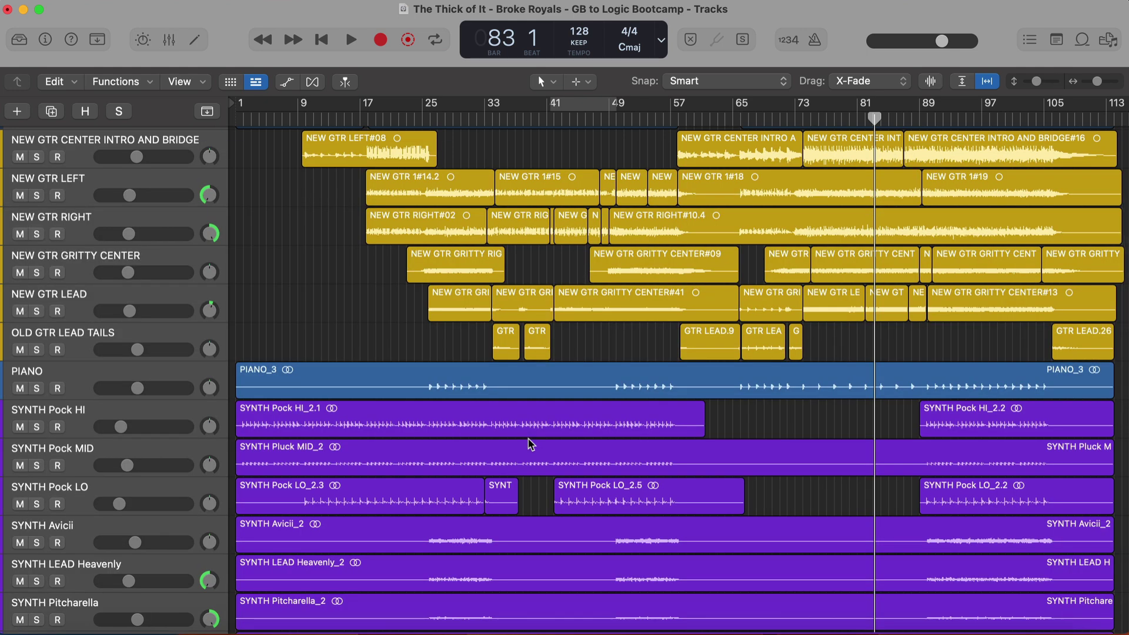
key(i)
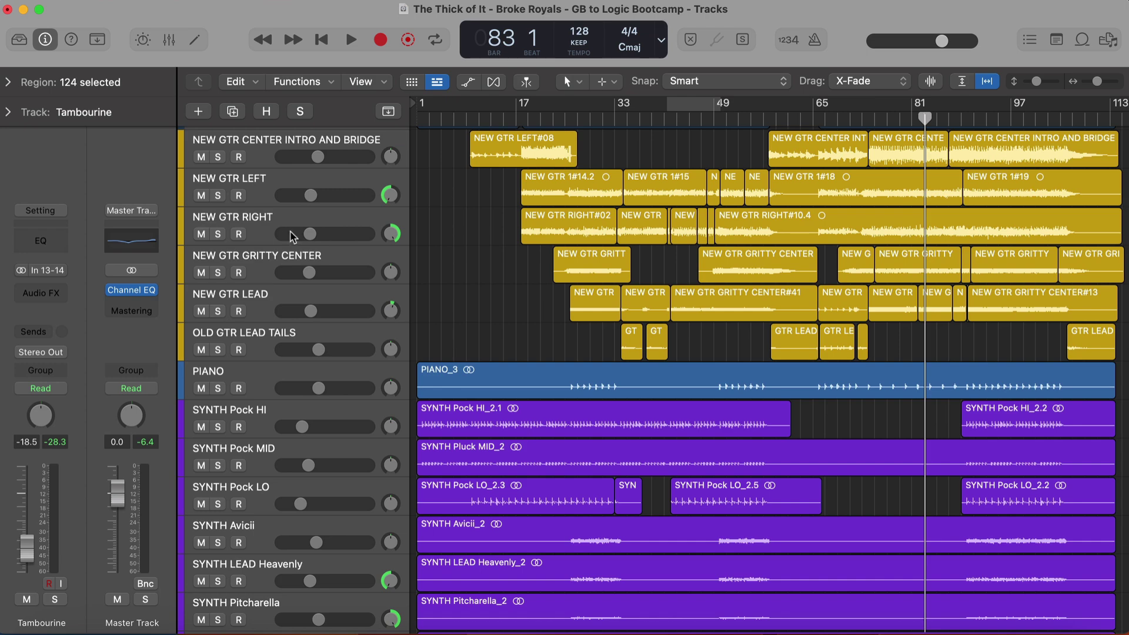
click(44, 39)
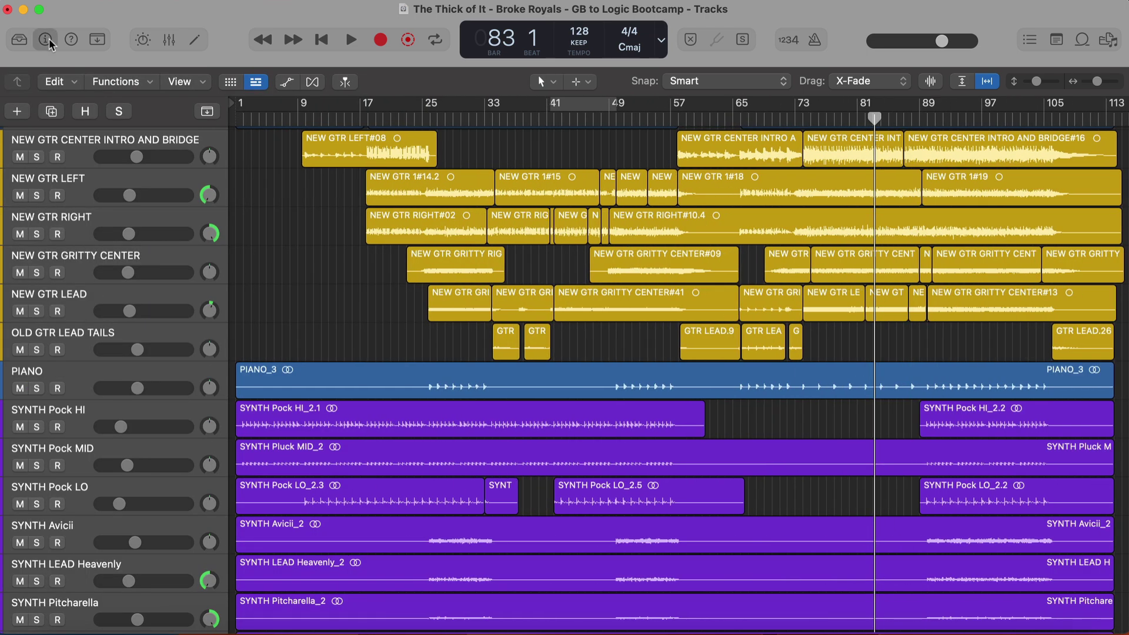
click(44, 40)
scroll(487, 311, up, 5)
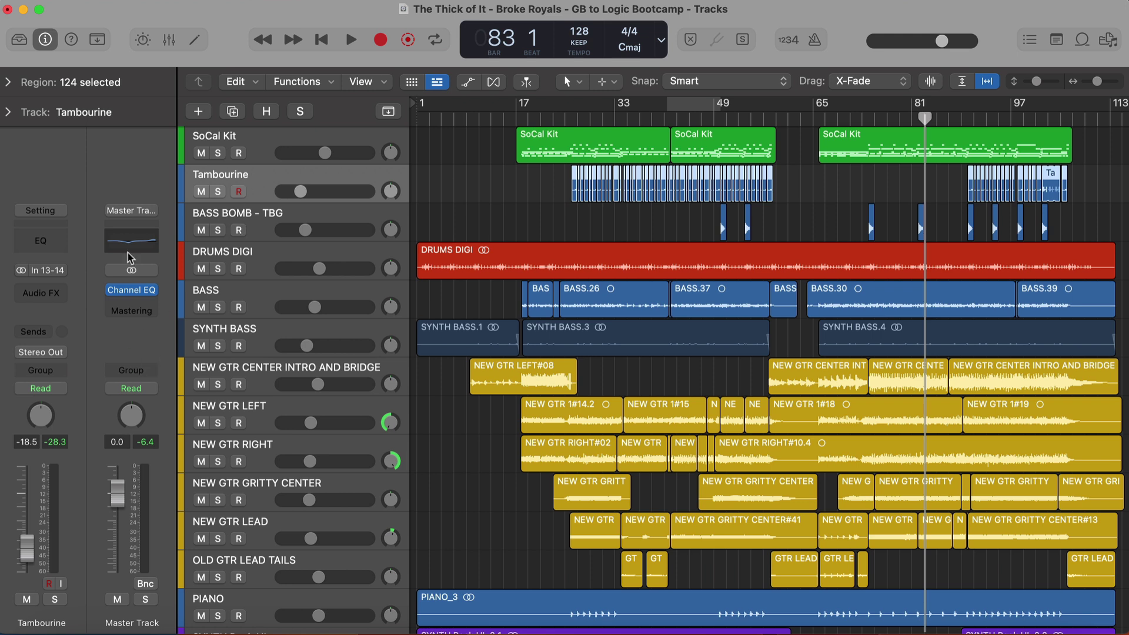
Check the Tambourine track's output options, add a send to Bus 1, and adjust the send level.
click(64, 352)
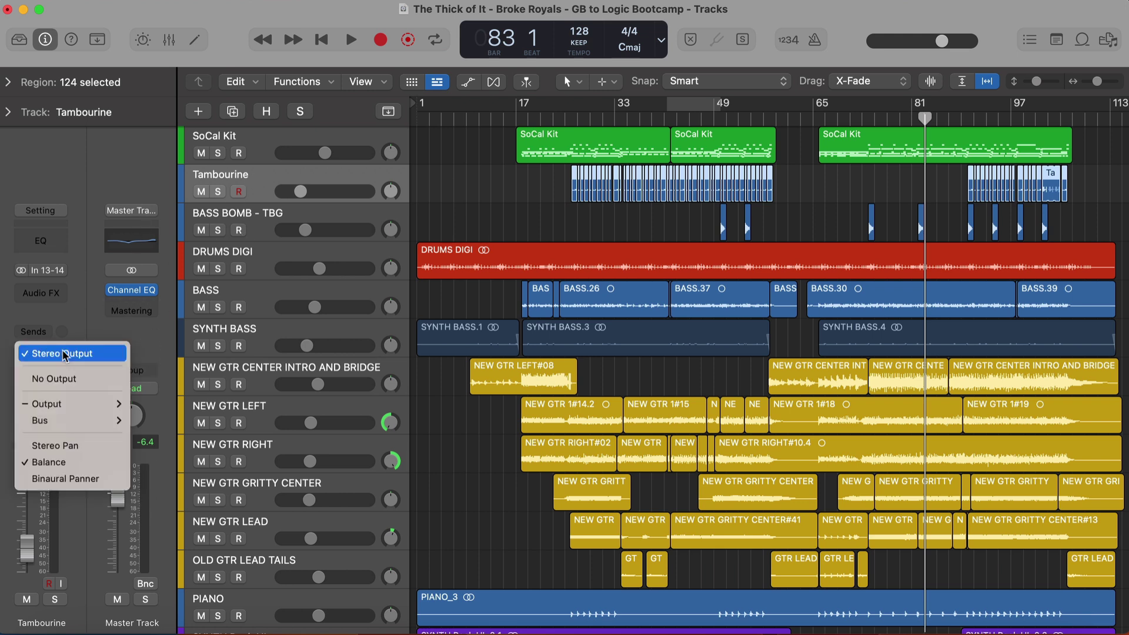
click(74, 335)
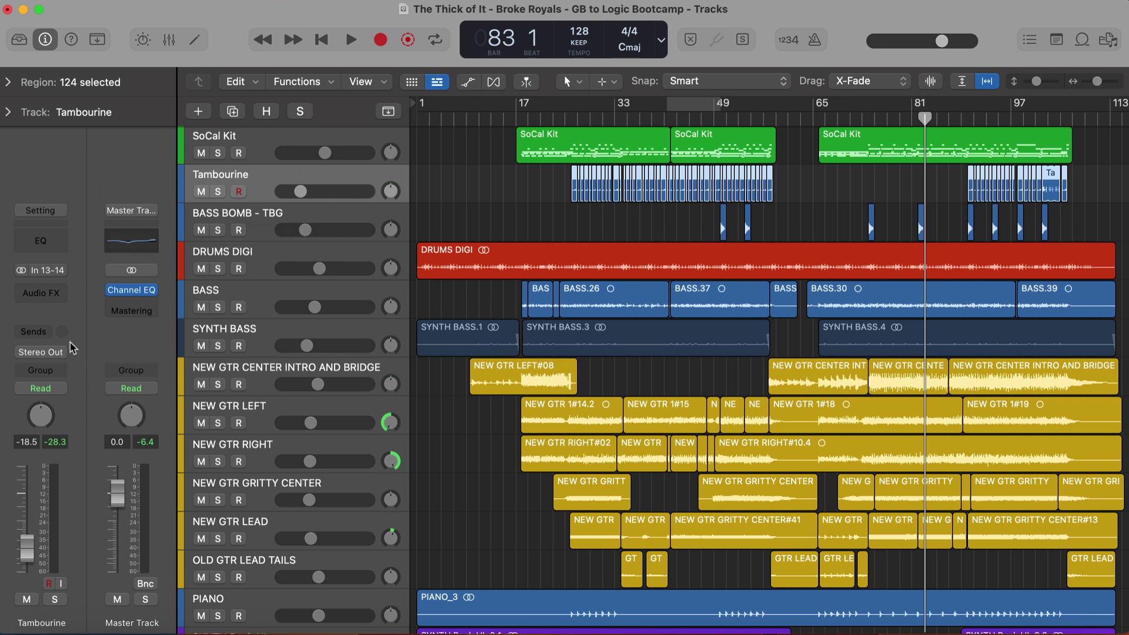
click(46, 342)
mouse_move(76, 356)
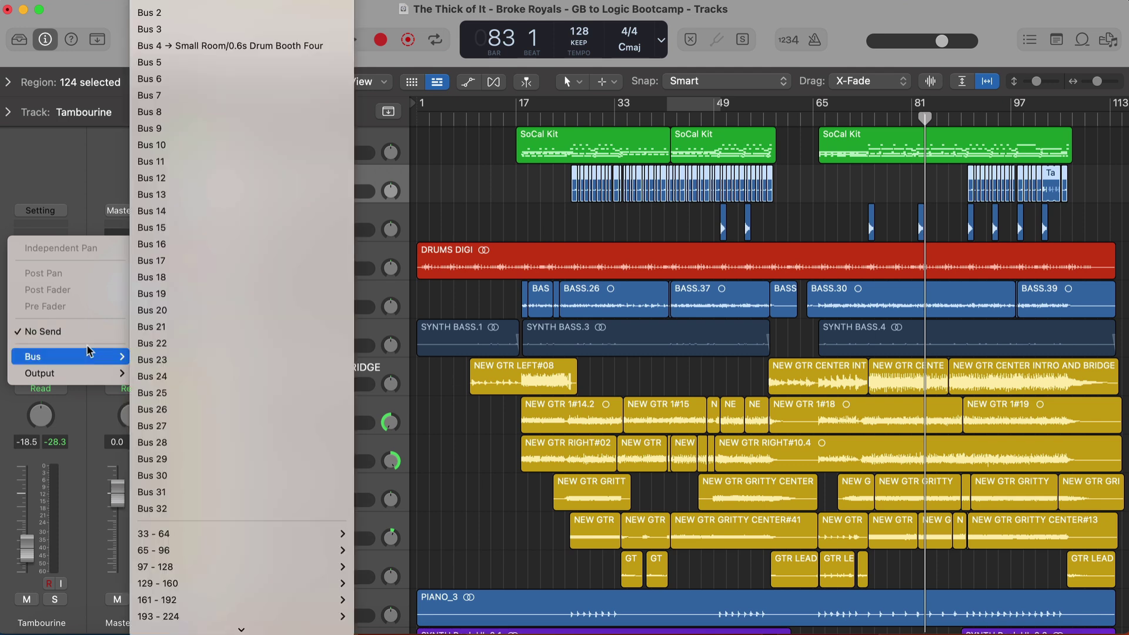
click(168, 8)
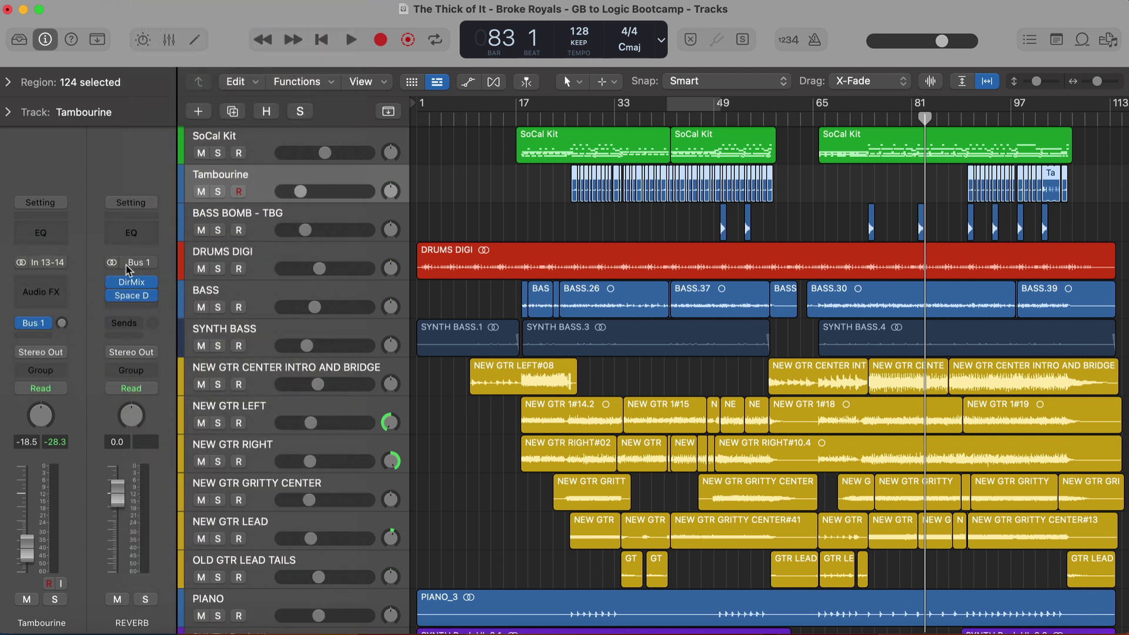
drag(62, 323, 66, 331)
Compare the SoCal Kit and Tambourine channel strips, and view the Space Designer reverb on Tambourine's Bus 1 return.
click(257, 144)
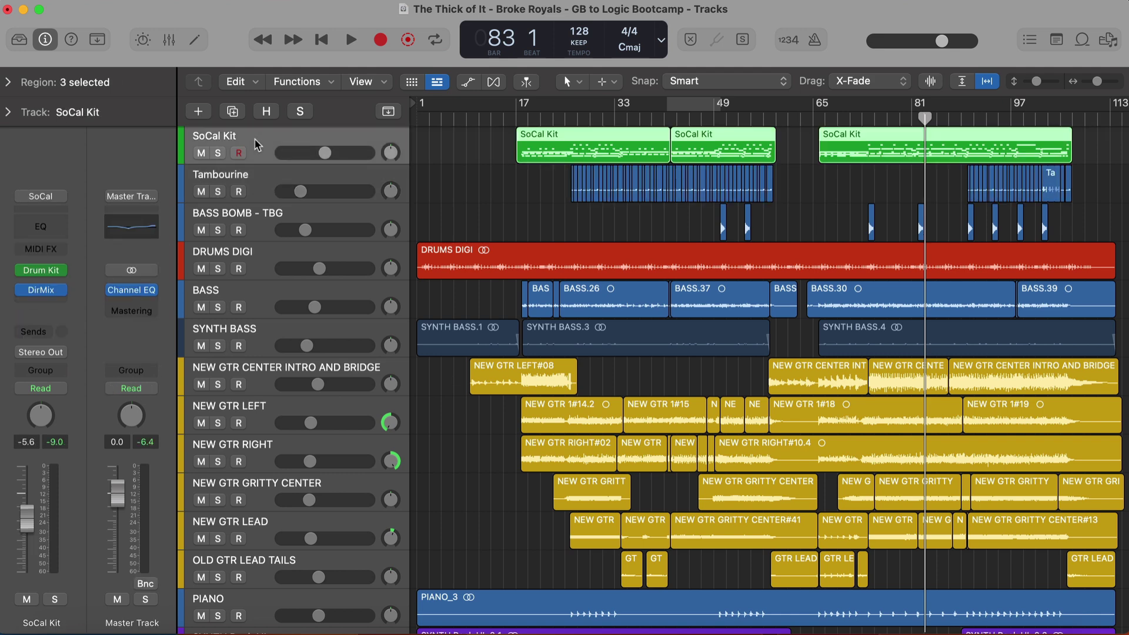
click(259, 172)
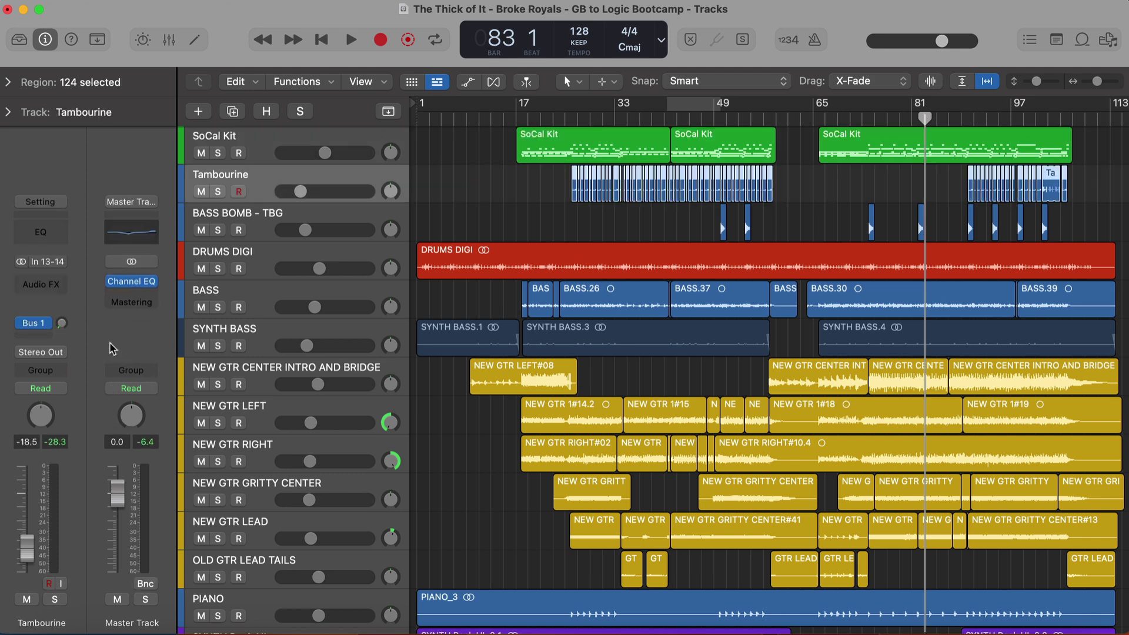
click(62, 325)
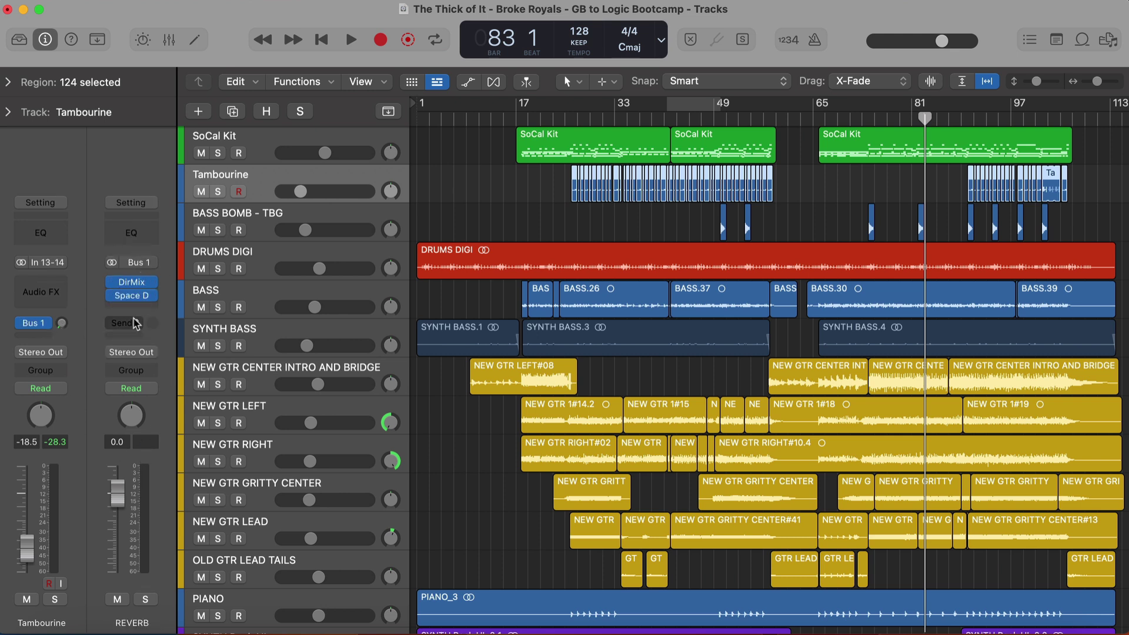
click(133, 297)
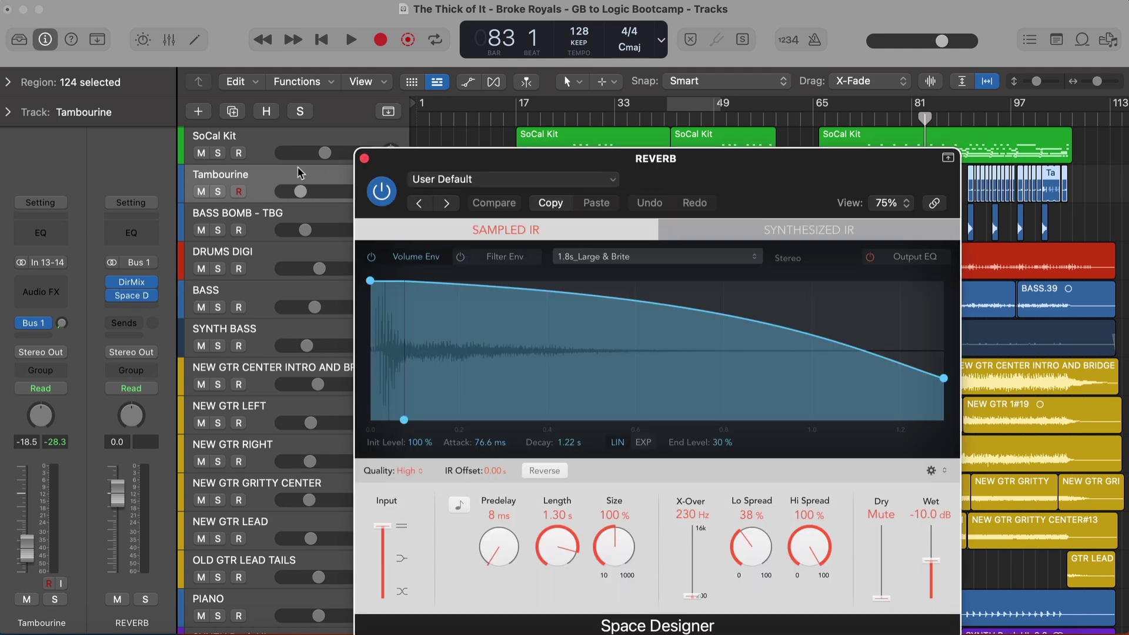
click(364, 159)
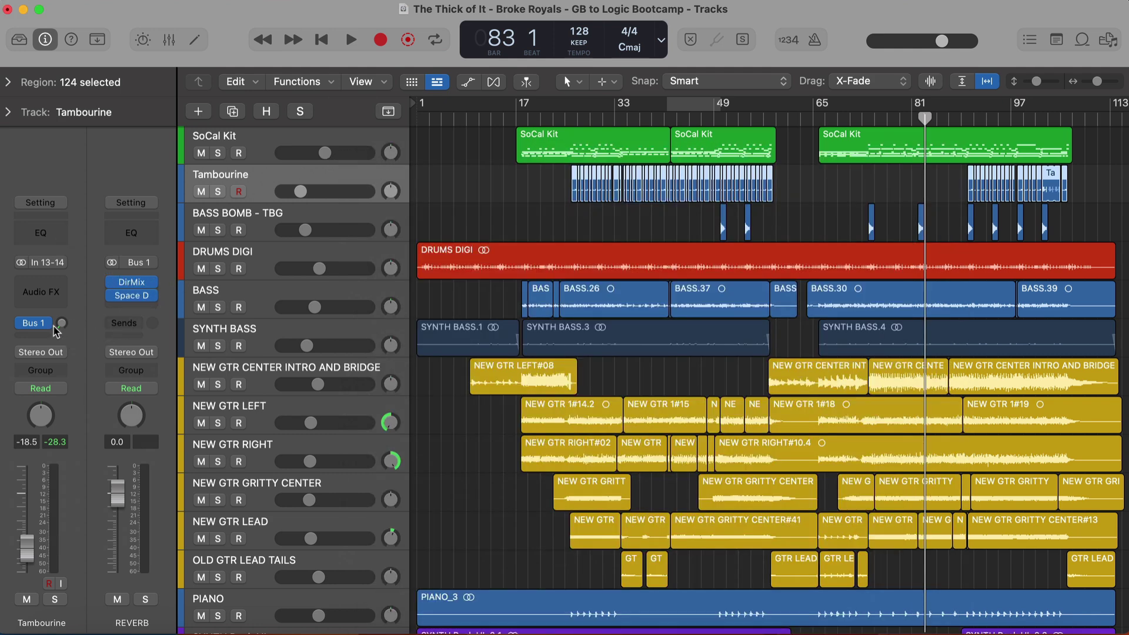
Remove the Bus 1 send from the Tambourine channel strip.
click(37, 323)
click(59, 434)
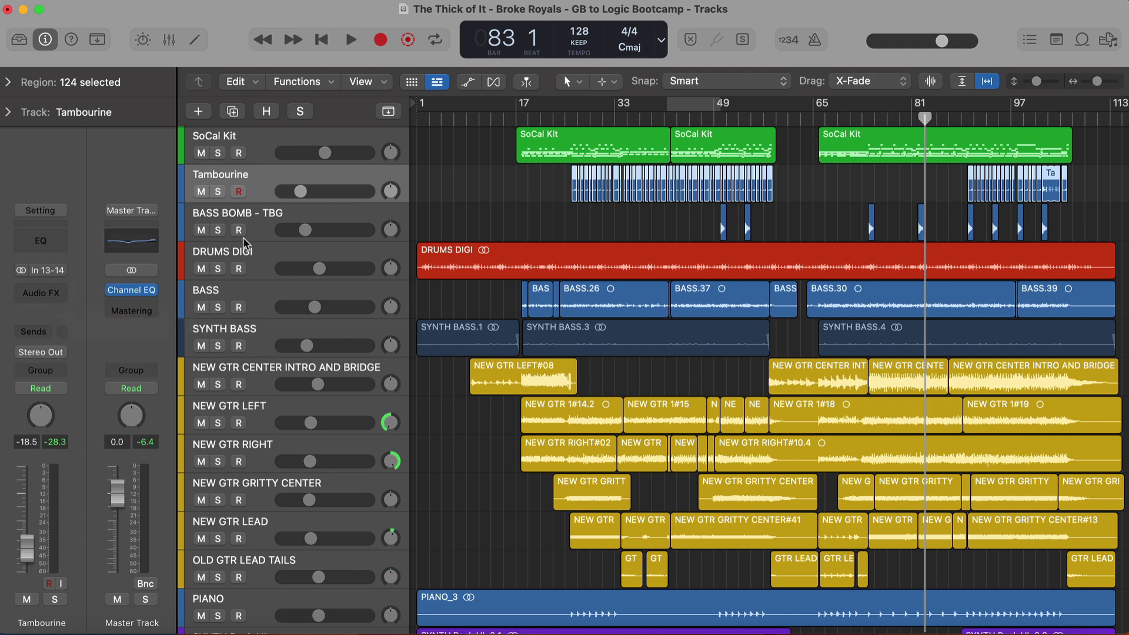
Show and hide the mixer pane, and view the inspector channel strips of DRUMS DIGI, BASS and SYNTH BASS.
key(x)
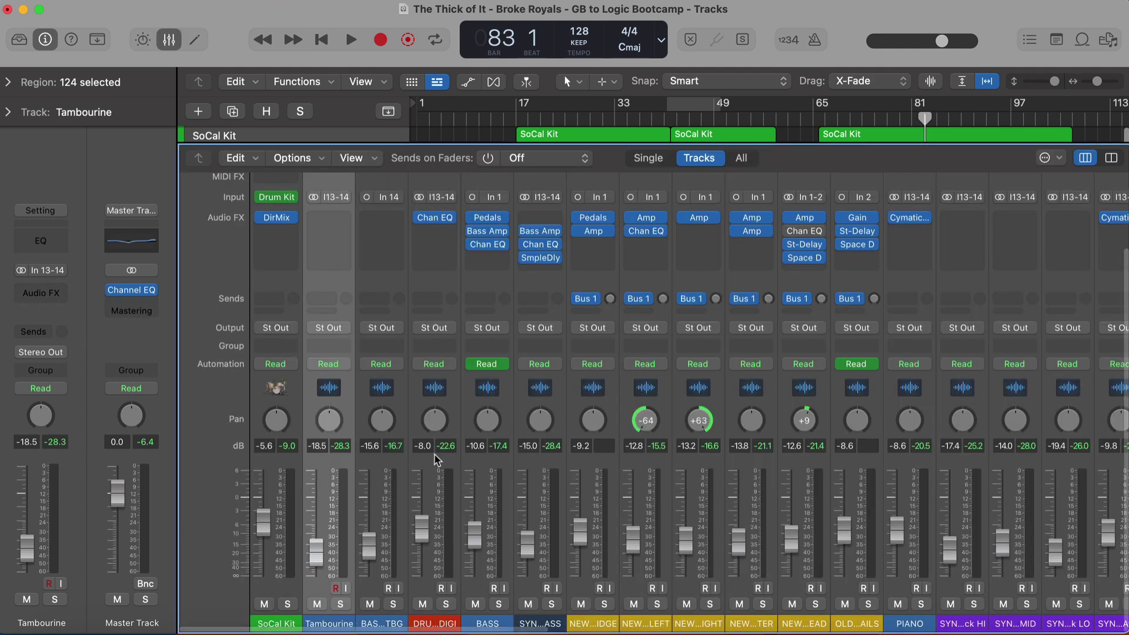
key(x)
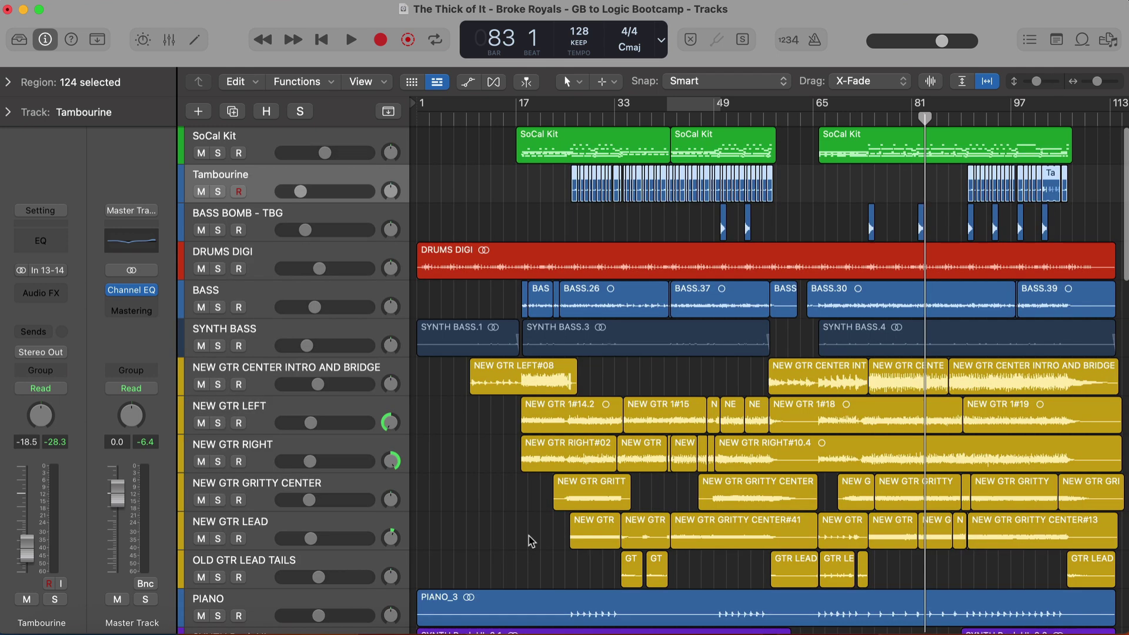
click(273, 163)
click(267, 259)
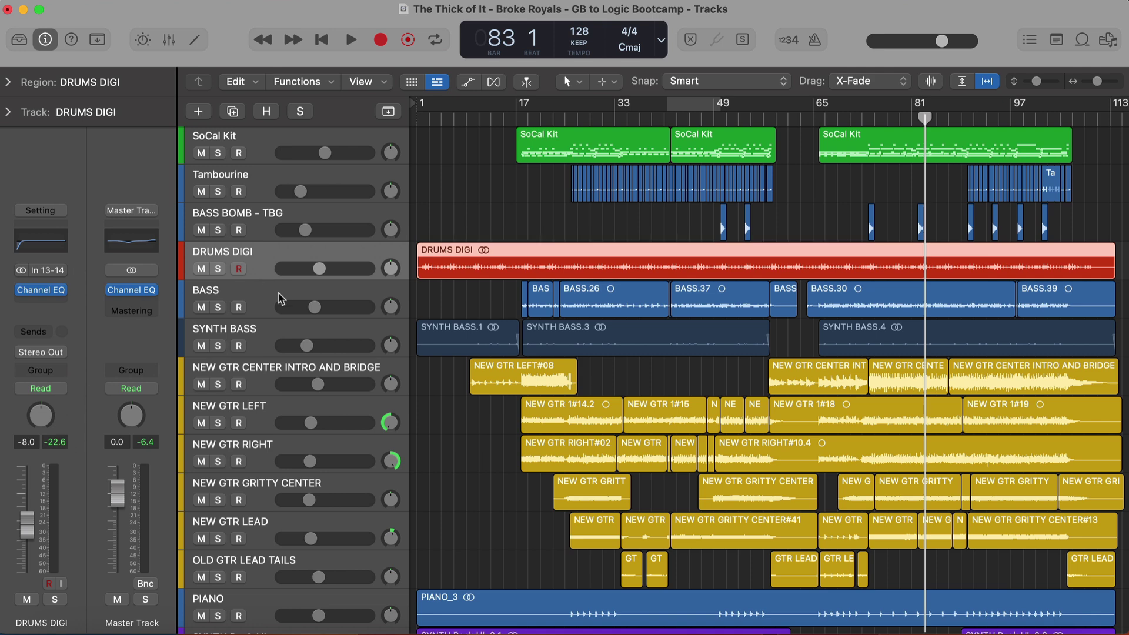
click(281, 298)
click(275, 334)
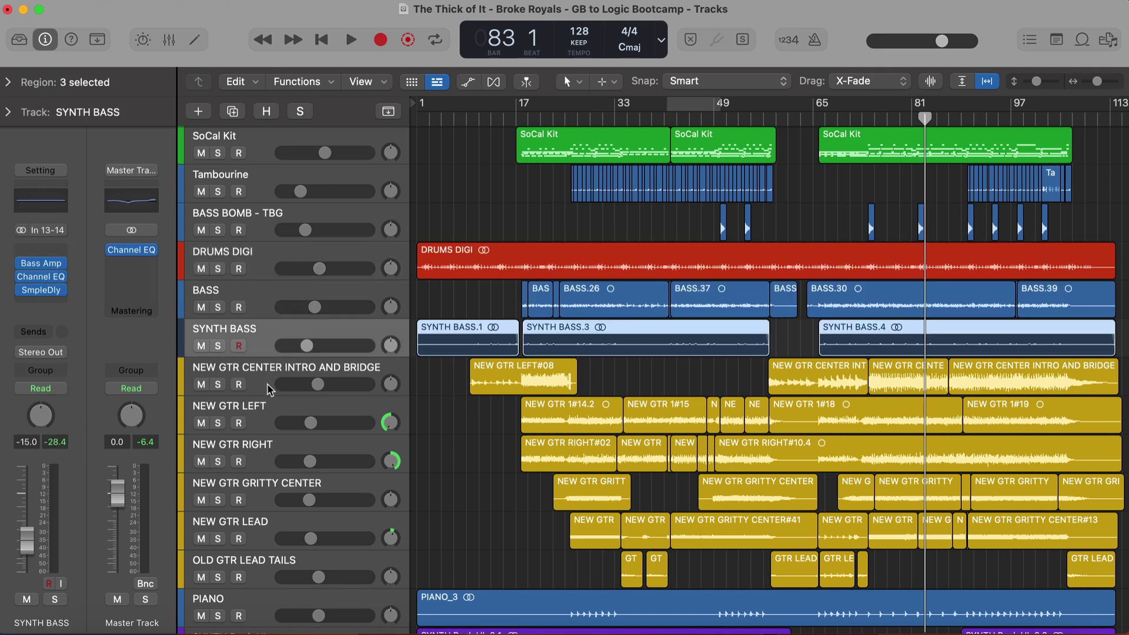
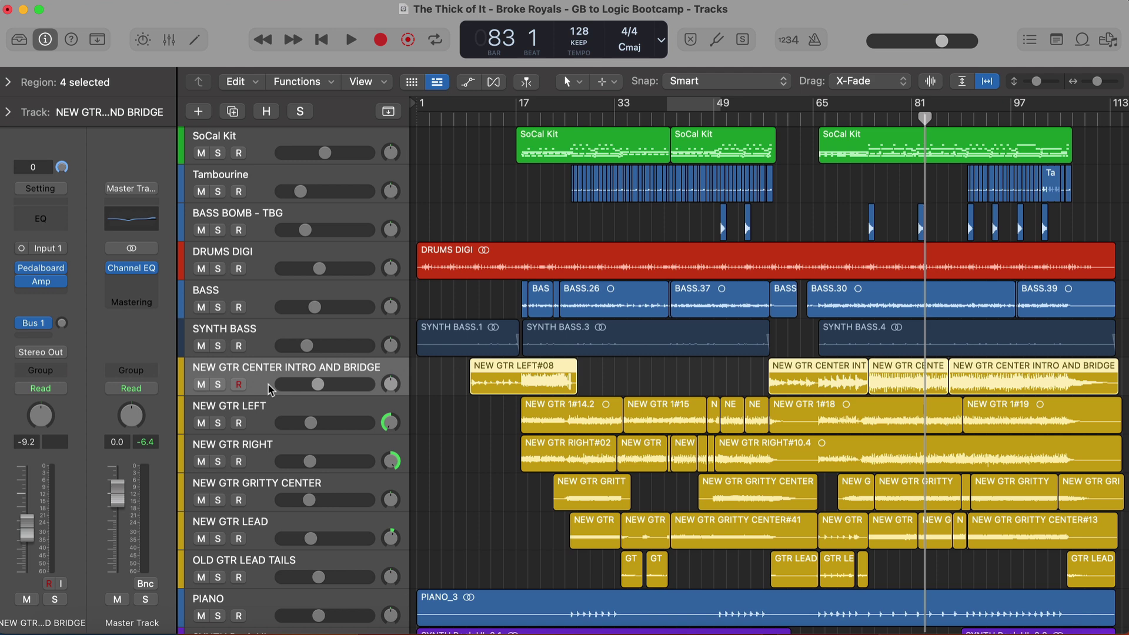
Open the separate mixer window and copy DRUMS DIGI's Channel EQ to BASS BOMB - TBG and from there to BASS.
key(super+2)
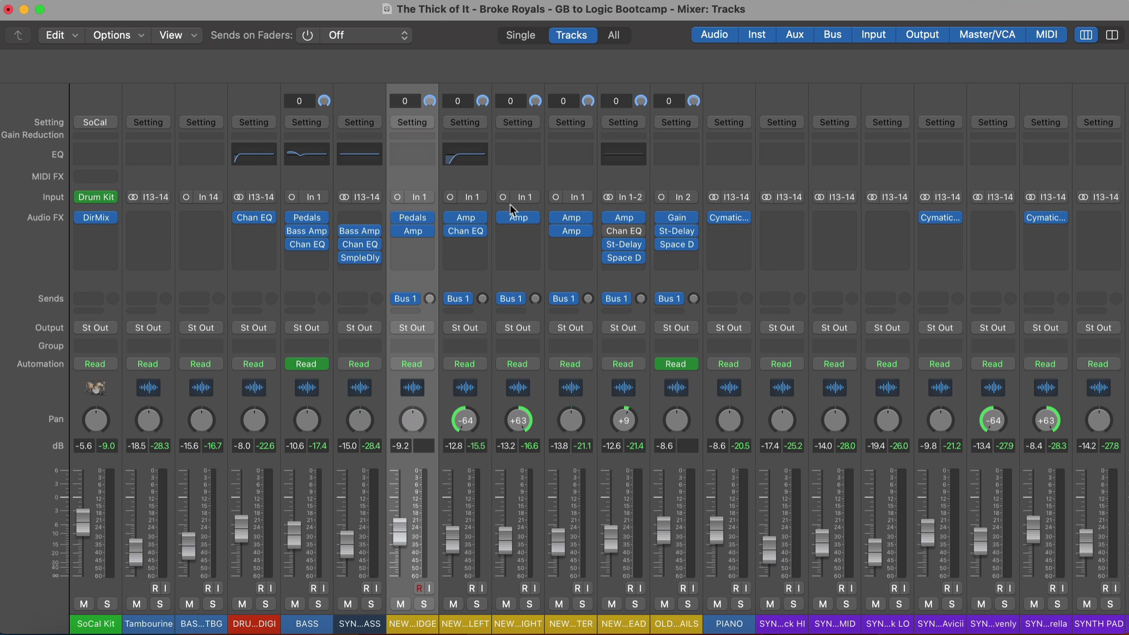
mouse_move(312, 270)
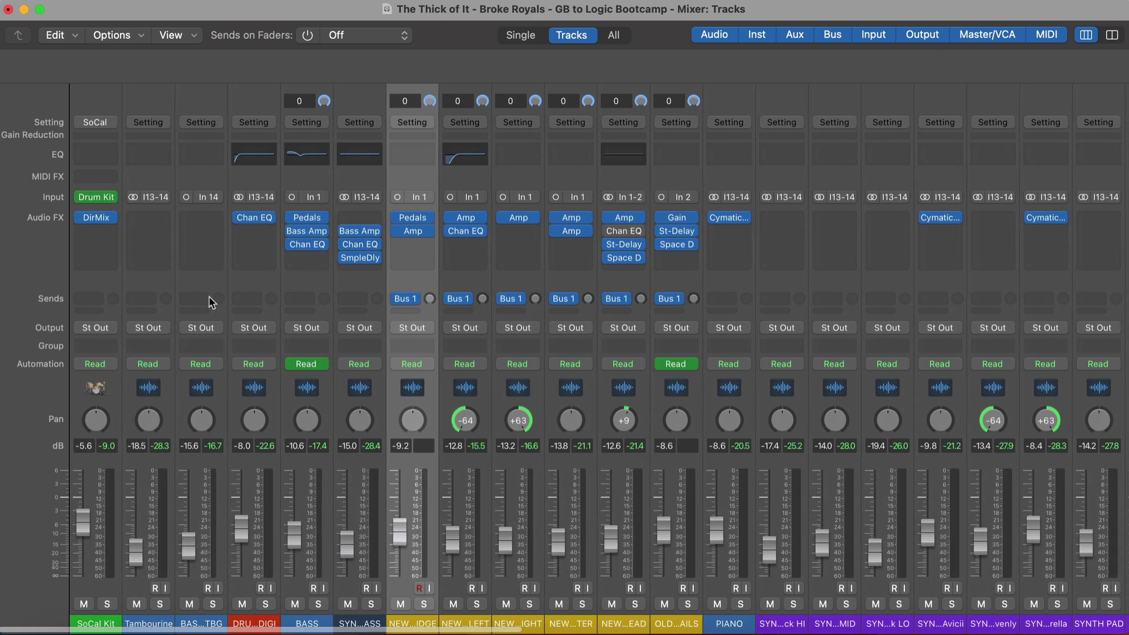
click(257, 218)
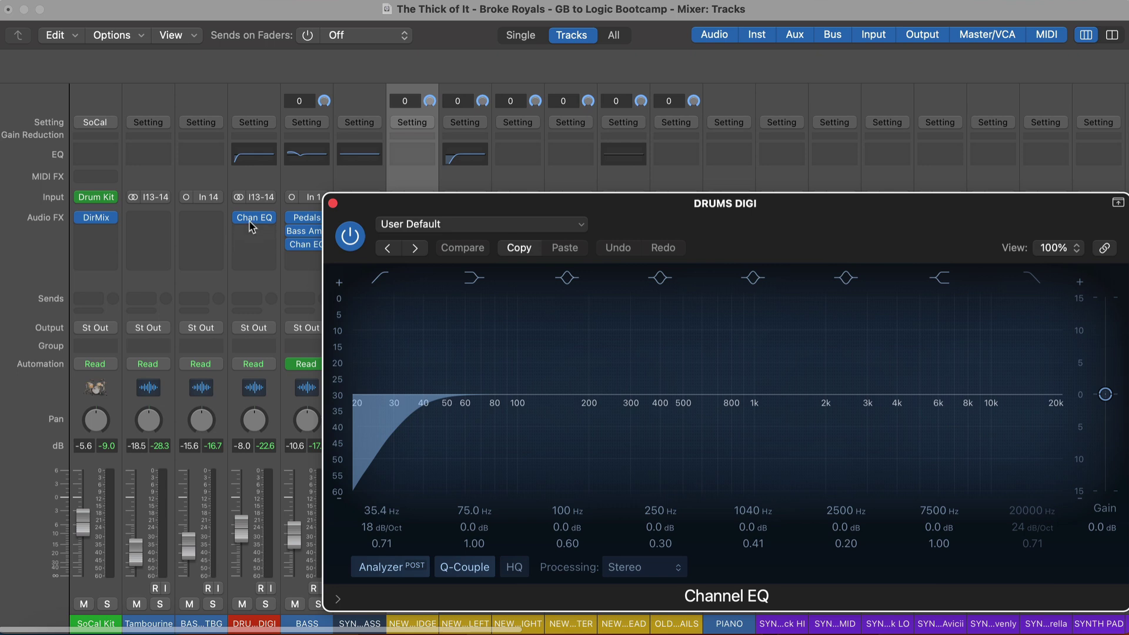
click(333, 204)
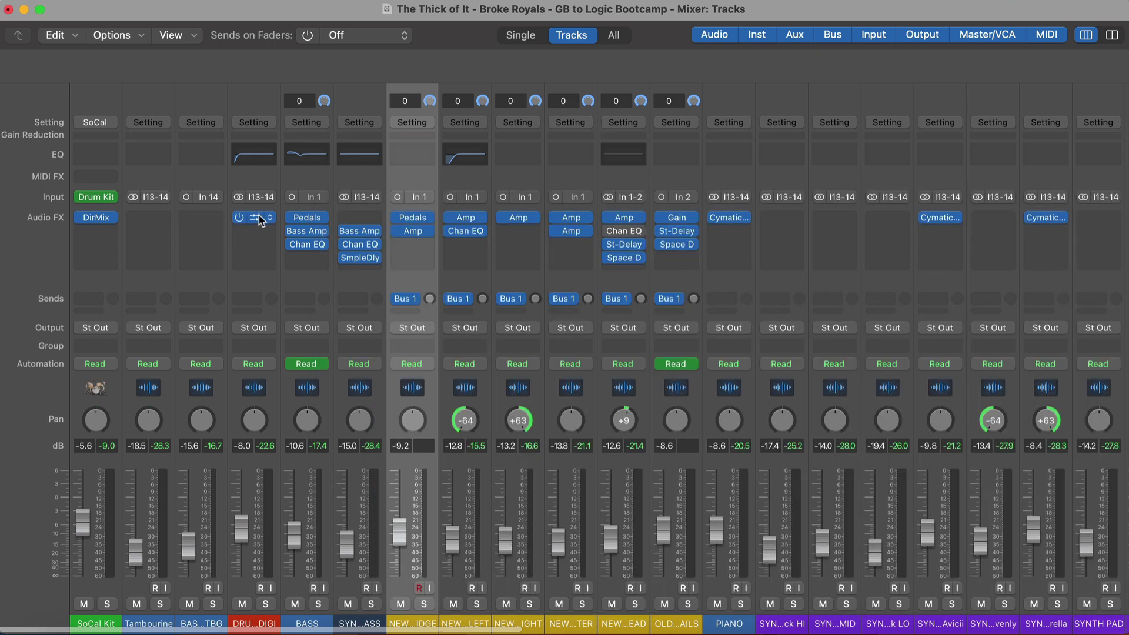
drag(258, 220, 210, 223)
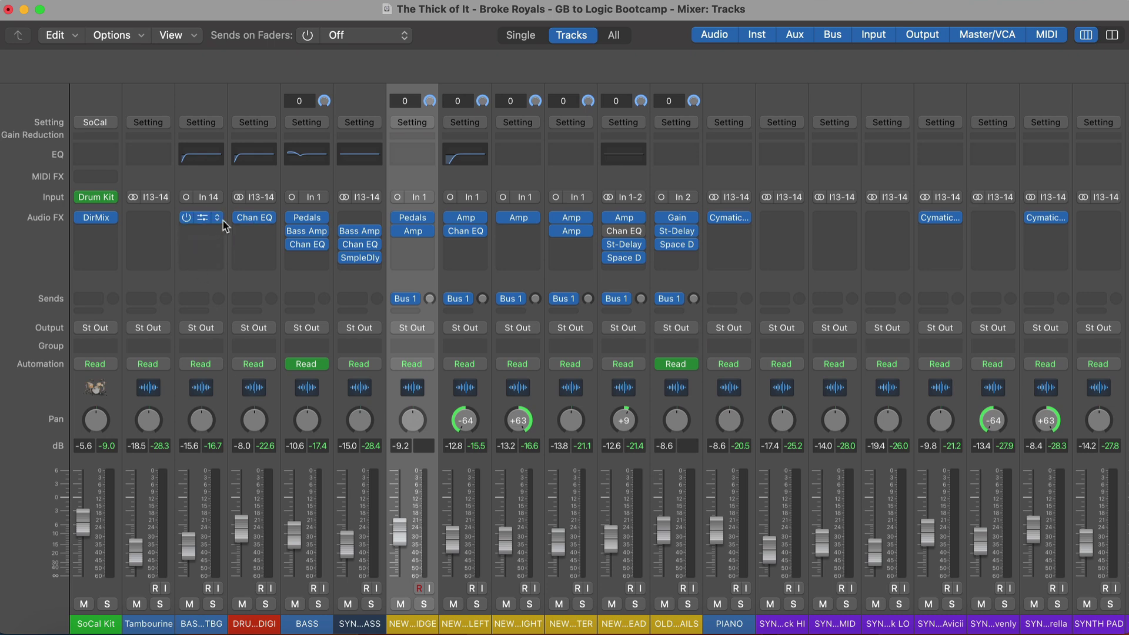
drag(207, 224, 315, 258)
Select the vocal channel strips from VOXDBL through to the last VOX track.
scroll(458, 260, right, 15)
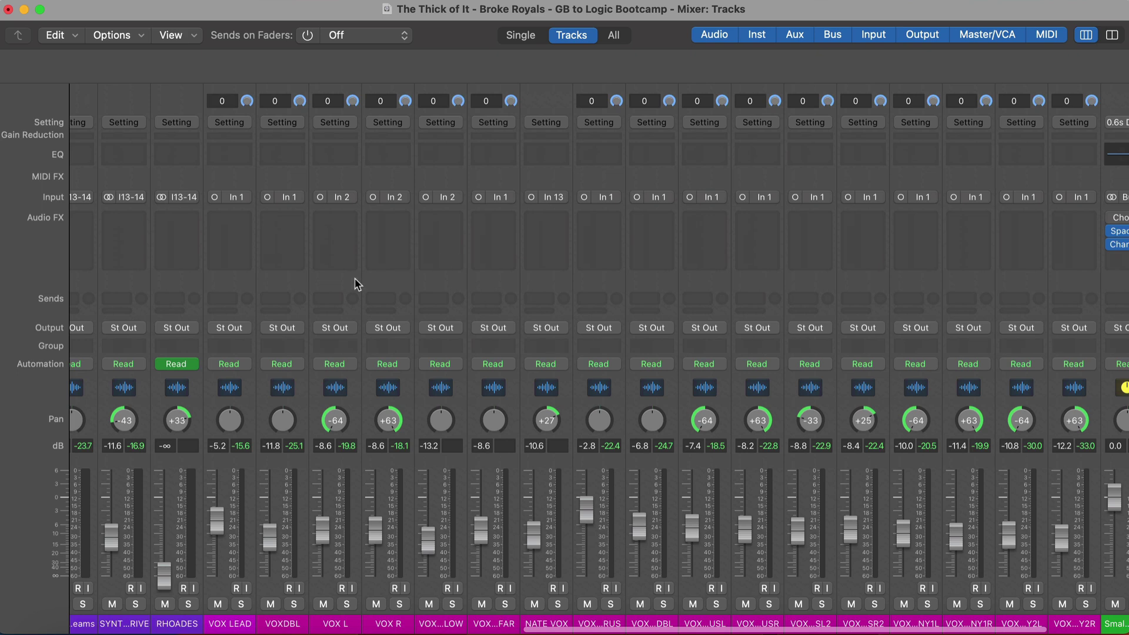
click(246, 594)
click(301, 595)
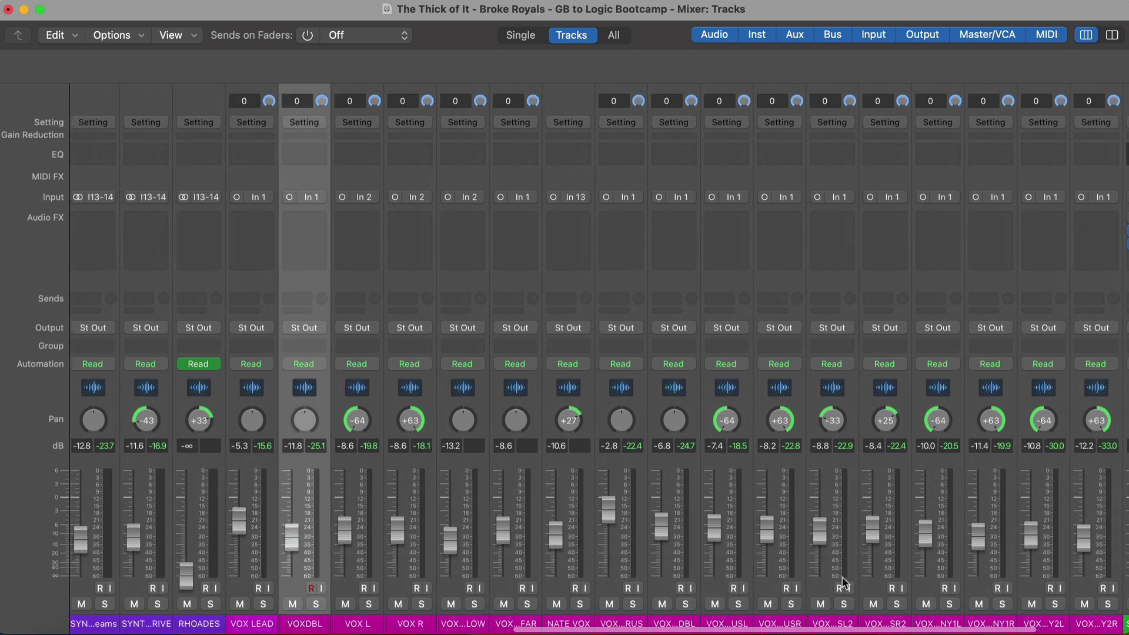
shift+click(1078, 585)
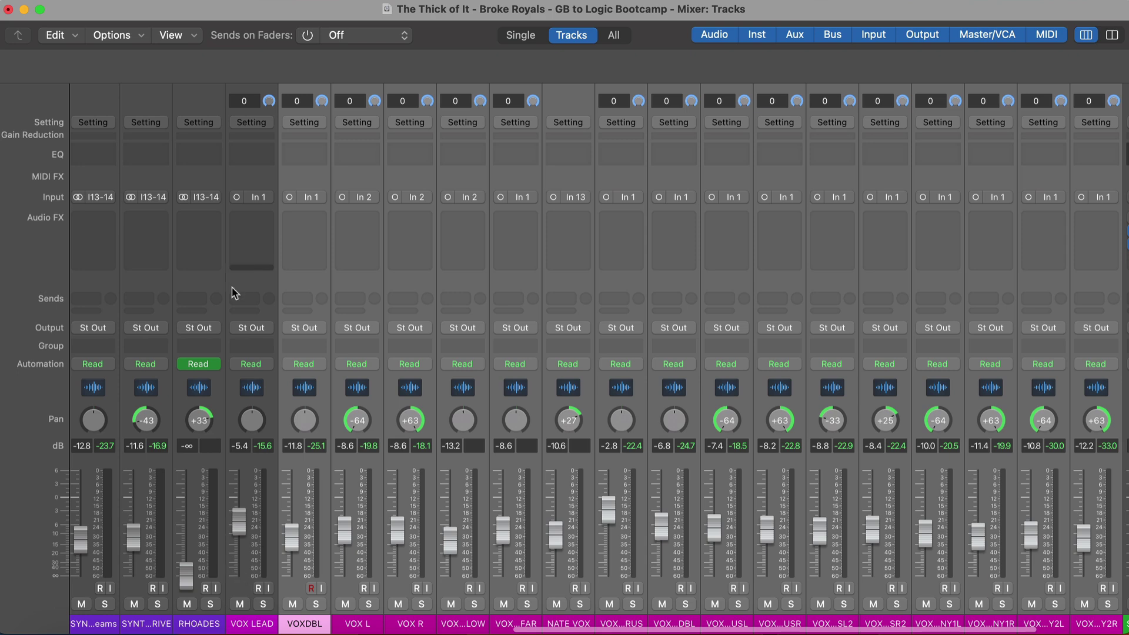
Add a Channel EQ to VOX LEAD with a 130 Hz low cut, about -4 dB at 332 Hz and a high-shelf boost near 5100 Hz.
click(247, 594)
click(241, 170)
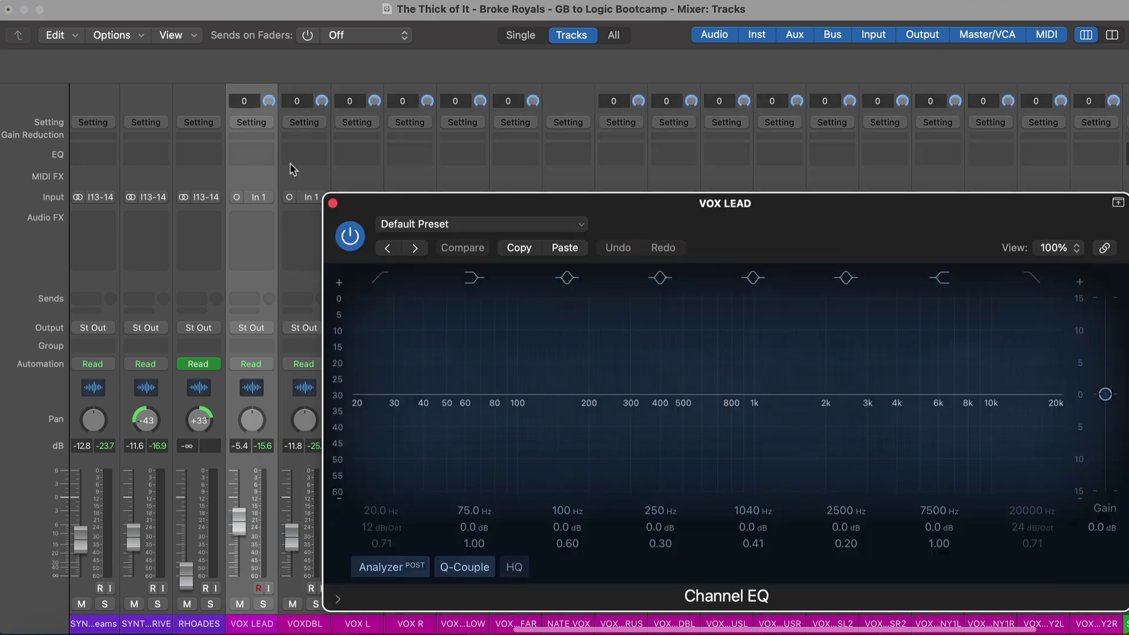
click(478, 225)
click(468, 225)
drag(371, 397, 640, 422)
drag(939, 390, 901, 347)
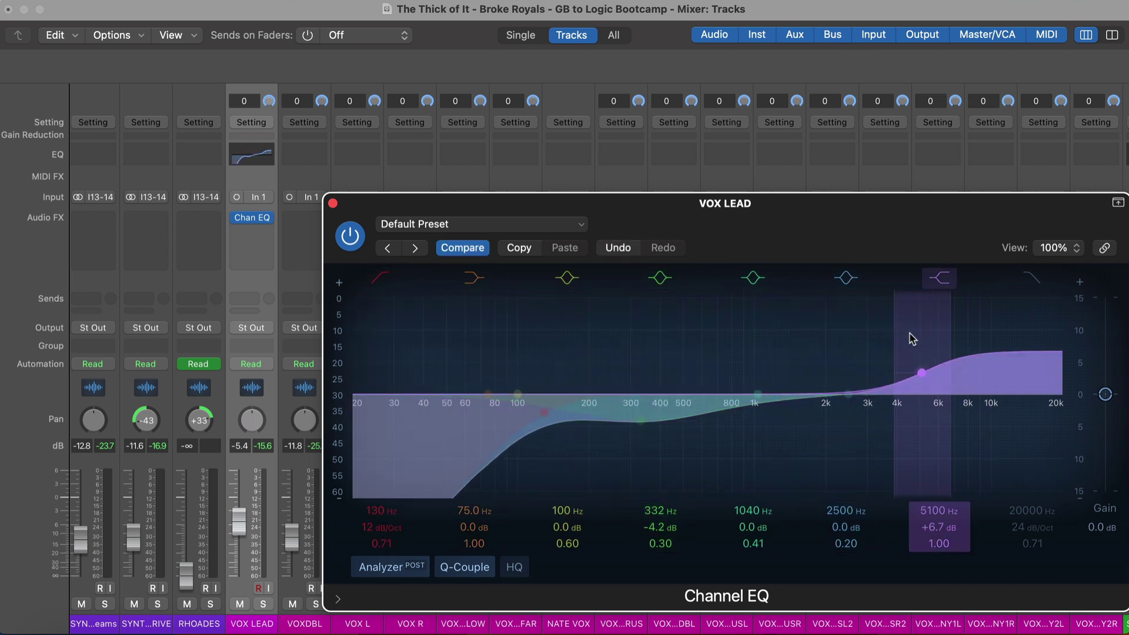
click(333, 204)
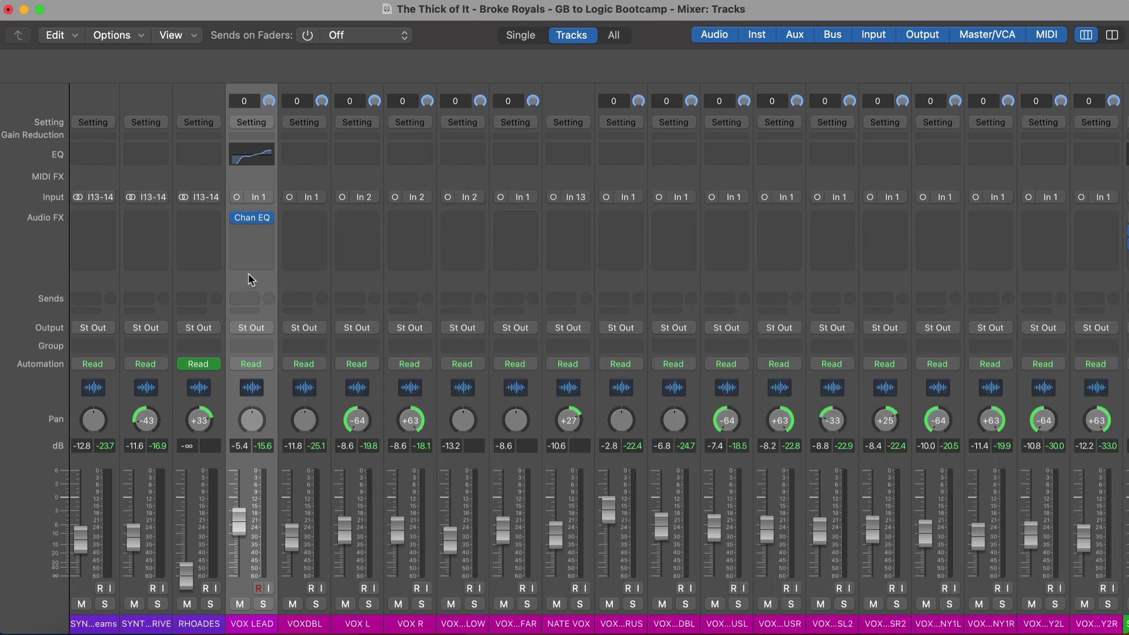
Add a mono Compressor after the Channel EQ on VOX LEAD and close its plug-in window.
click(252, 232)
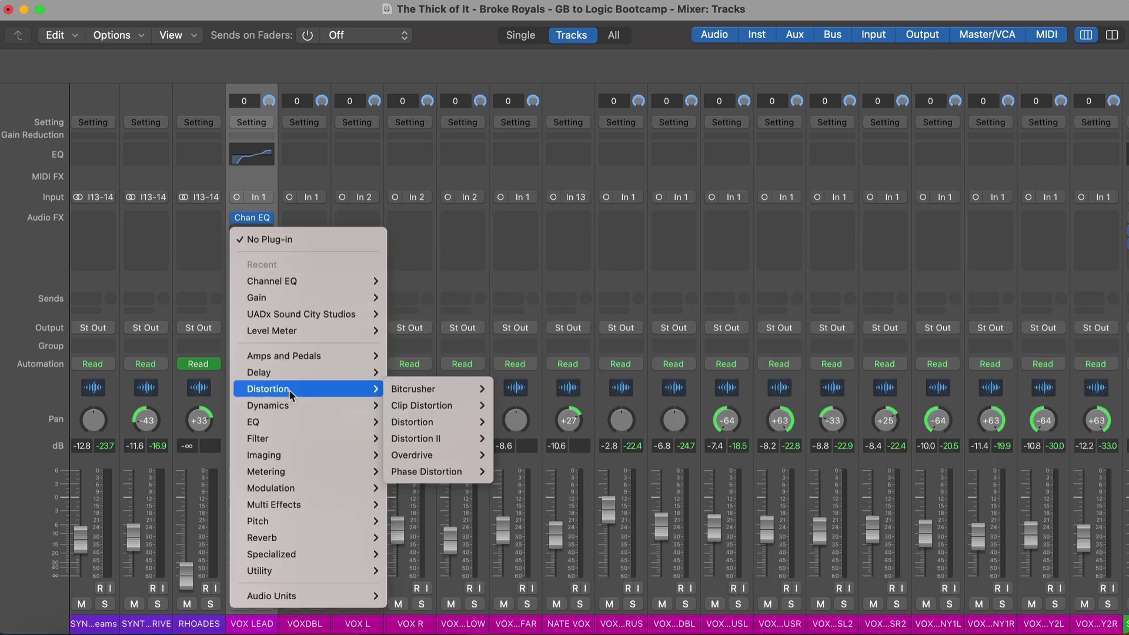
mouse_move(302, 405)
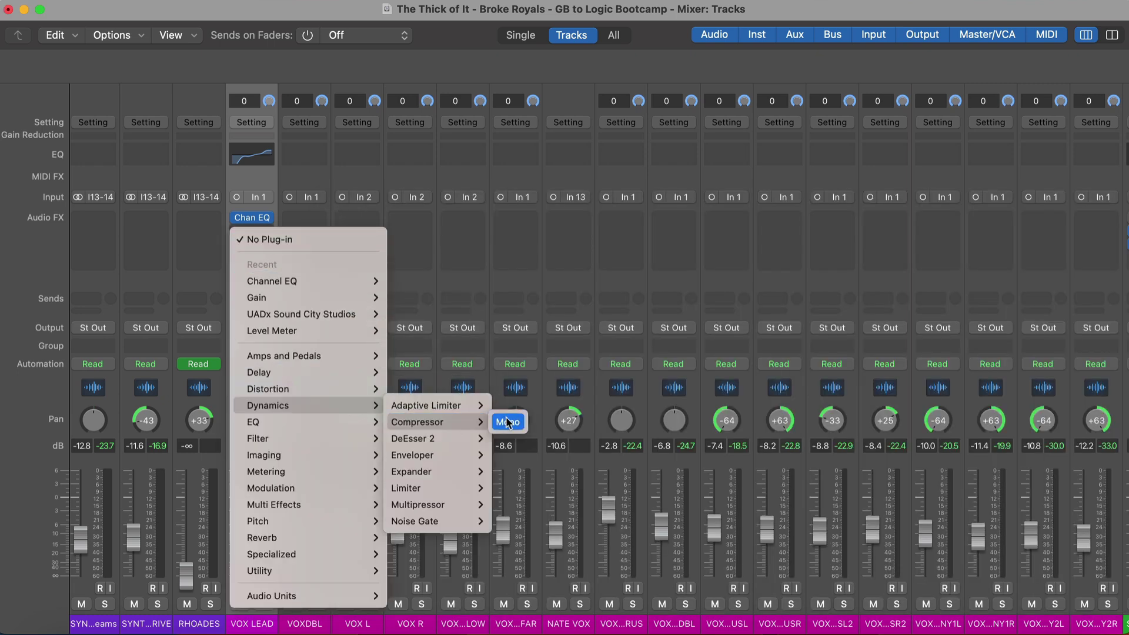
click(504, 422)
click(367, 112)
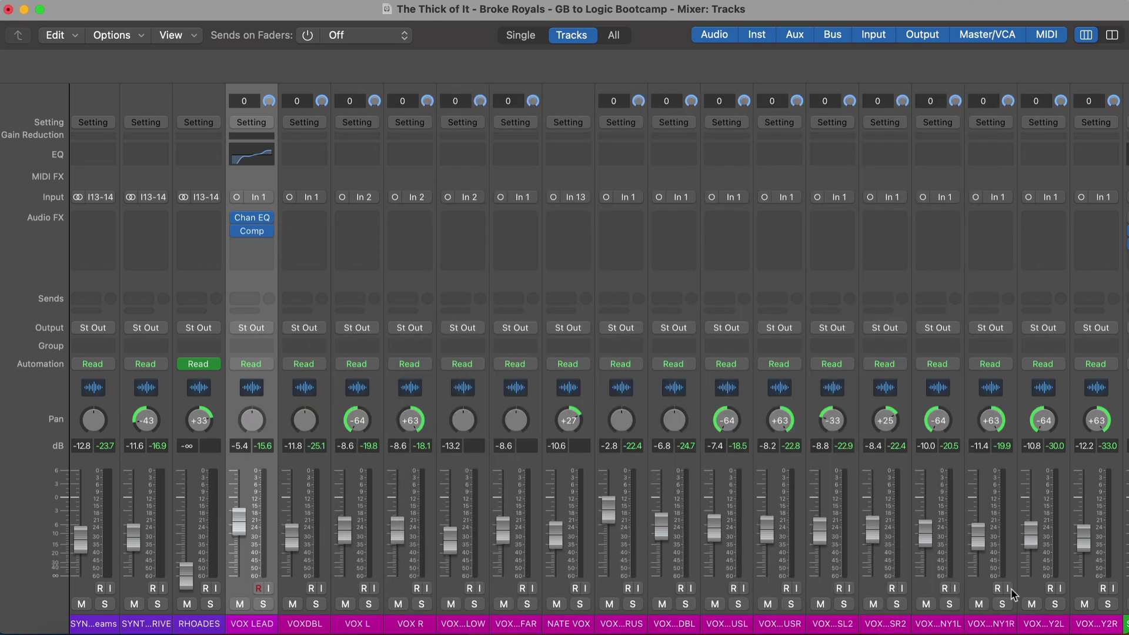
Copy VOX LEAD's channel strip setting and paste only its plug-ins onto all vocal channels from VOXDBL to the last VOX track.
click(267, 124)
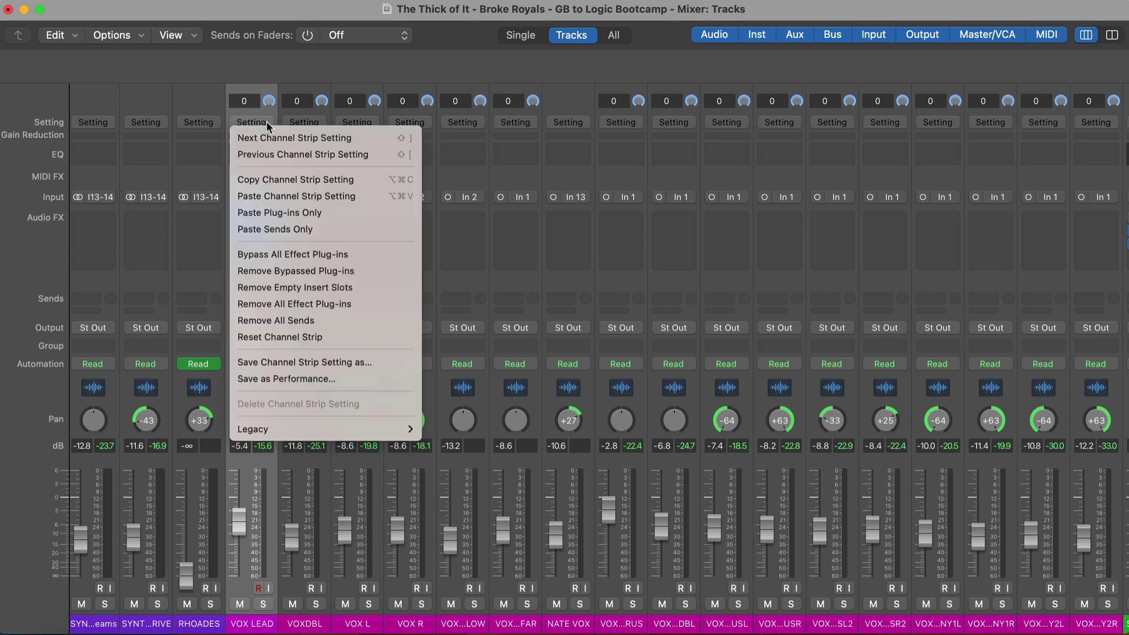
click(284, 180)
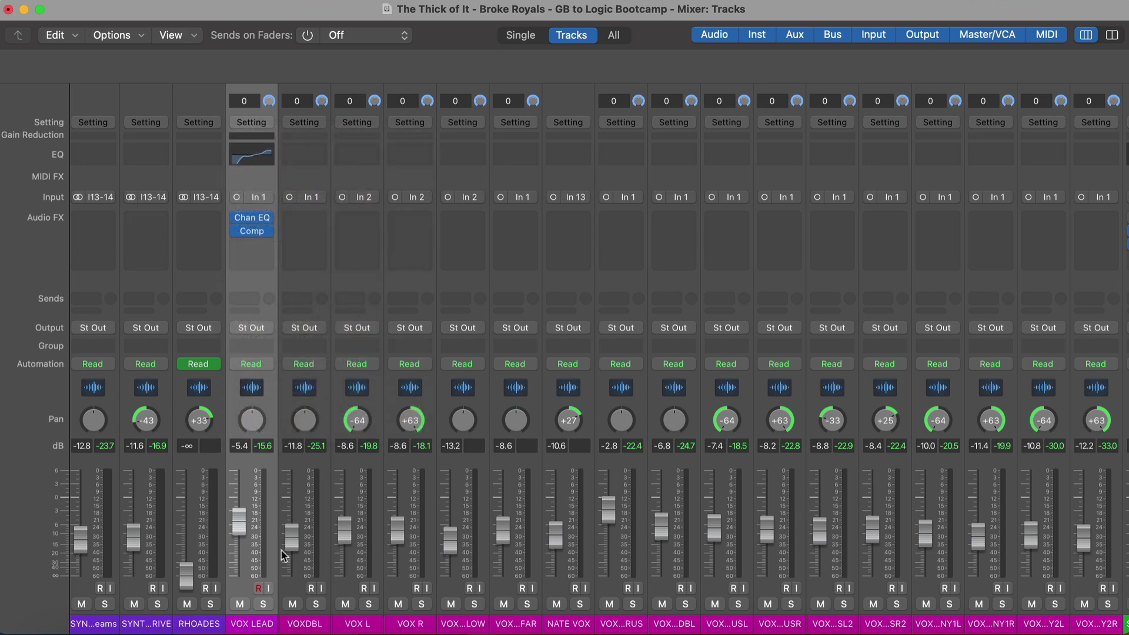
click(289, 588)
shift+click(1088, 587)
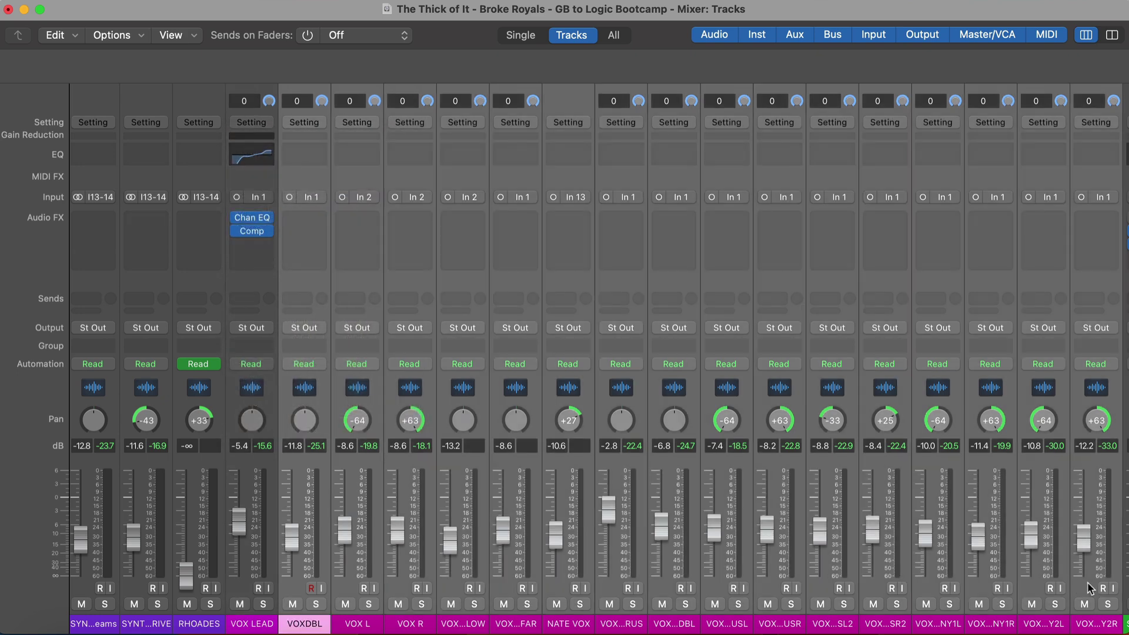
click(321, 124)
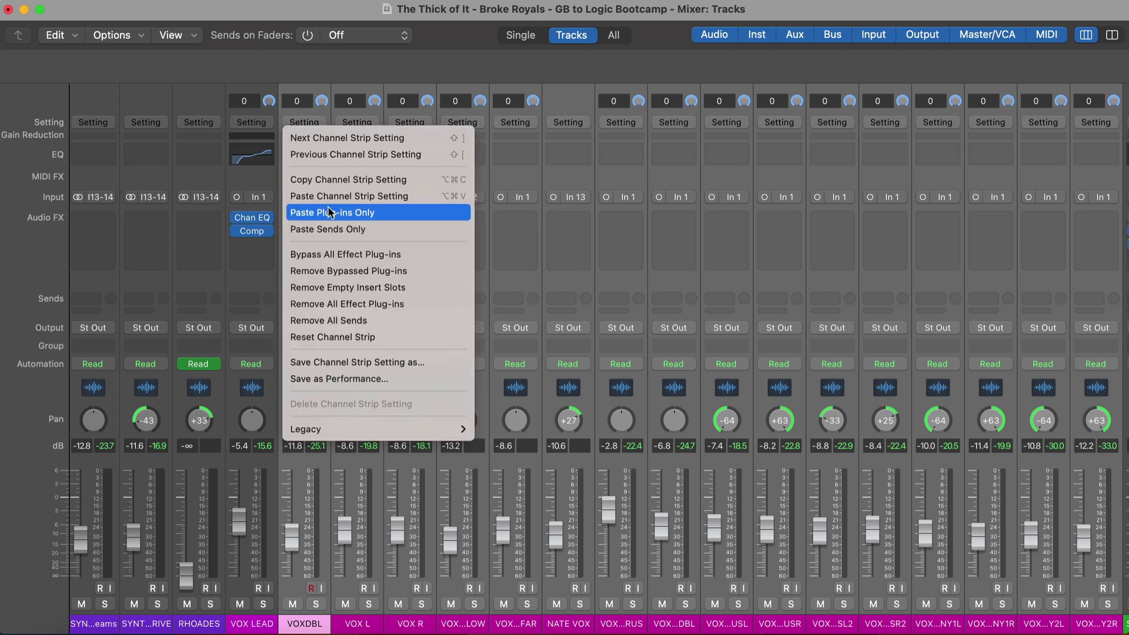
click(369, 218)
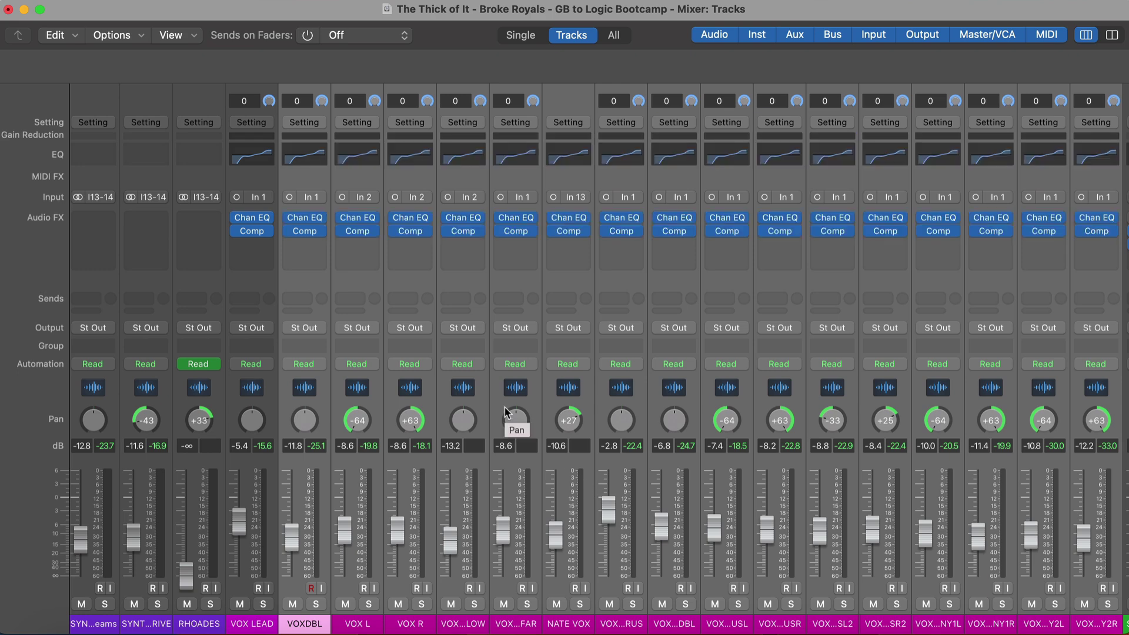
Select the VOX LEAD channel alone and close the separate mixer window to return to the Tracks window.
scroll(505, 411, right, 2)
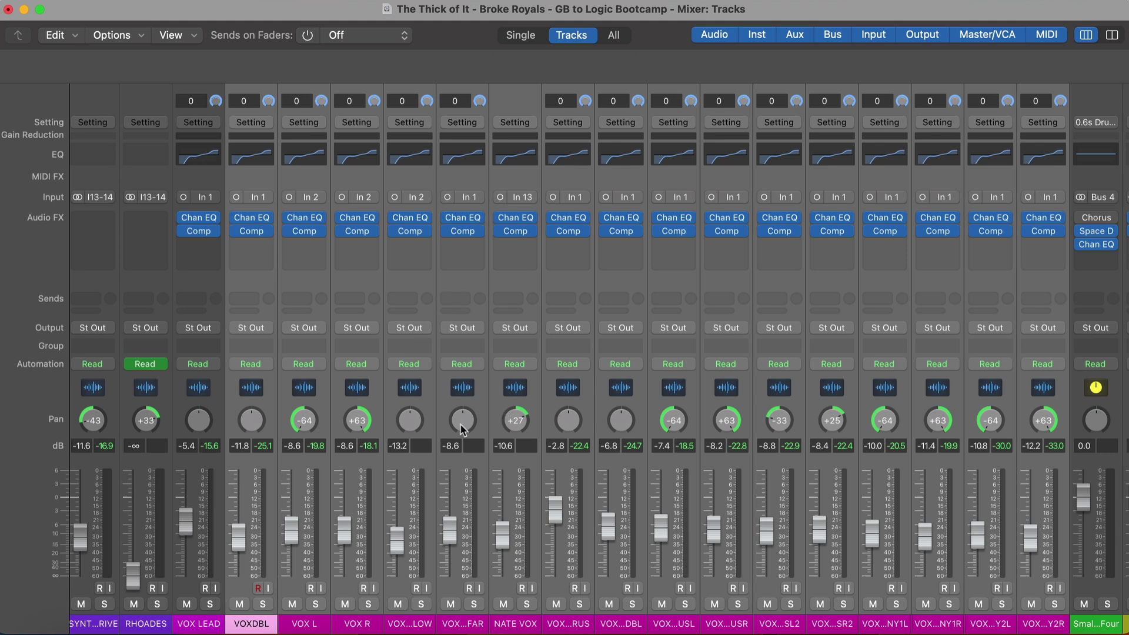
click(218, 403)
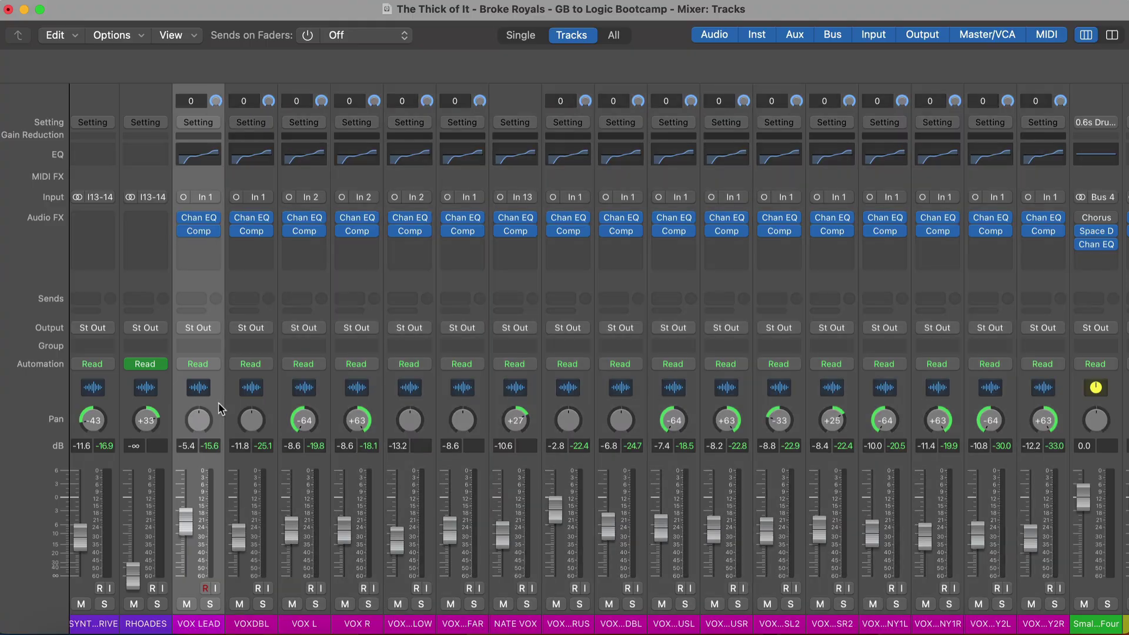
key(super+w)
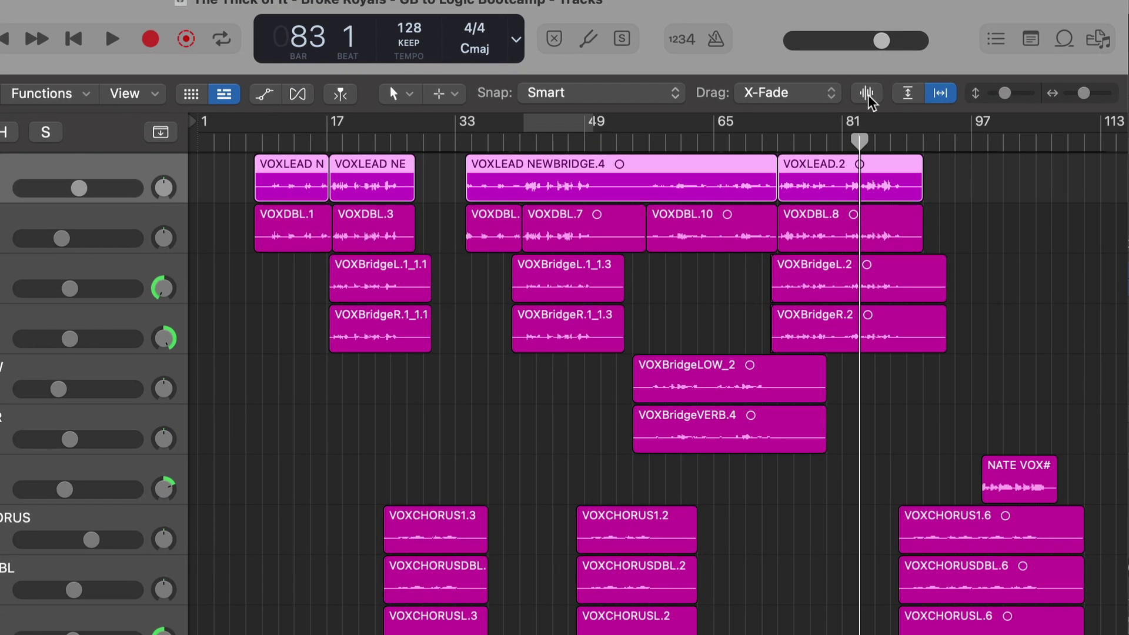
Turn on waveform zoom to enlarge the audio waveforms, and look over the tracks from the vocals back to SoCal Kit.
click(868, 96)
click(870, 97)
click(871, 99)
scroll(852, 260, down, 10)
scroll(764, 537, up, 20)
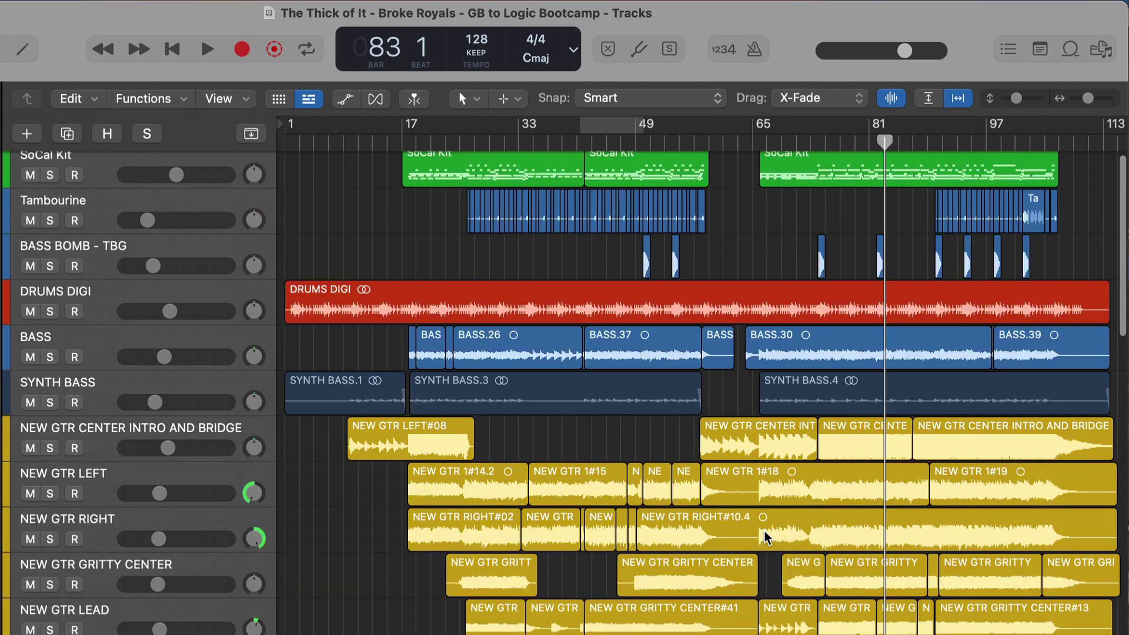
scroll(764, 537, down, 5)
scroll(765, 482, up, 6)
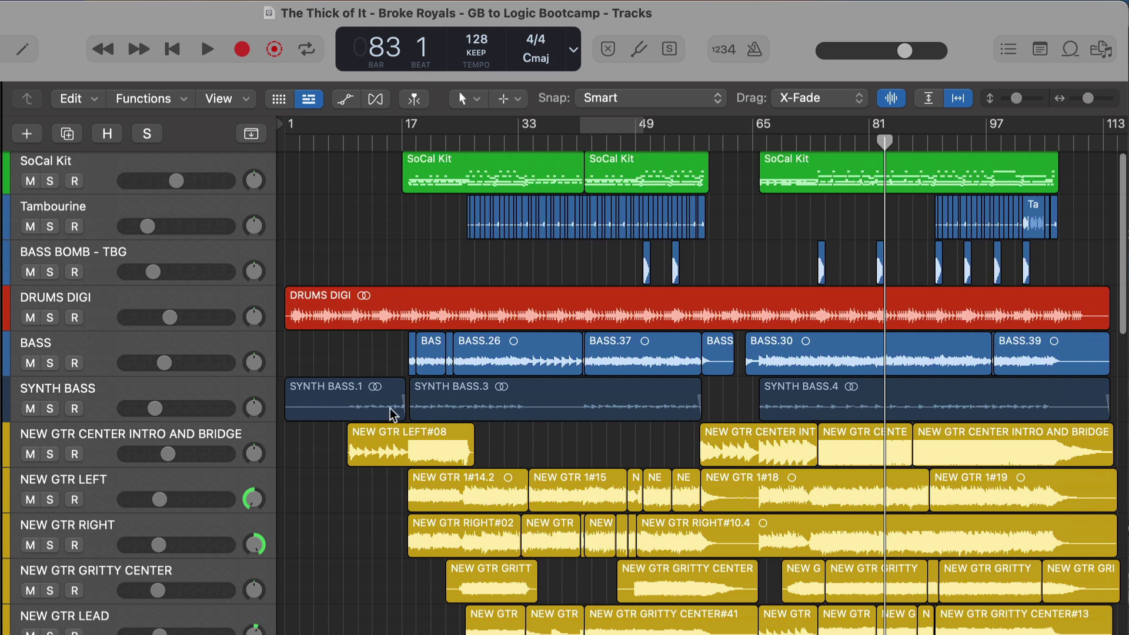
Compare waveform zoom off and on, raising the magnification to a very large size and lowering it to a moderate one.
click(893, 98)
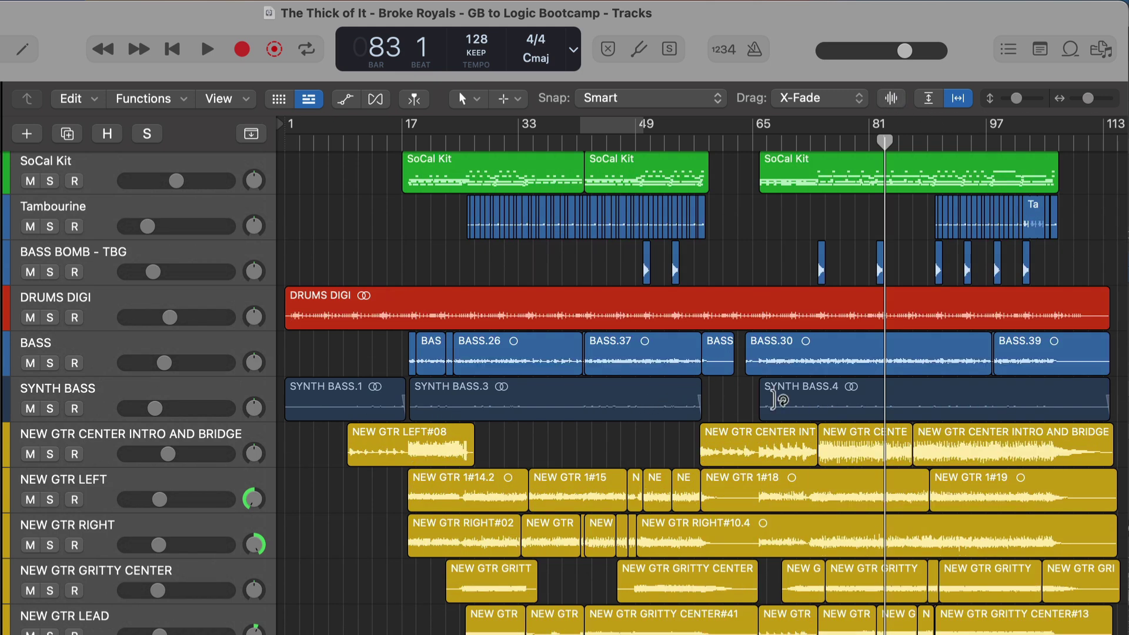
mouse_move(893, 100)
mouse_down()
mouse_move(888, 32)
mouse_move(893, 79)
mouse_up()
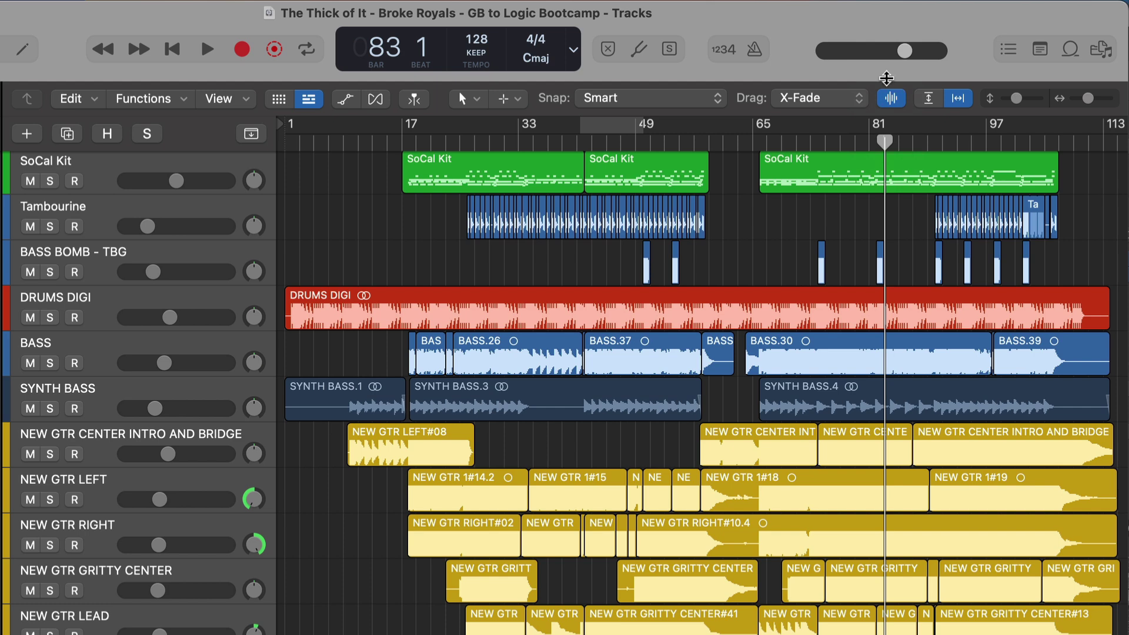
drag(892, 98, 900, 122)
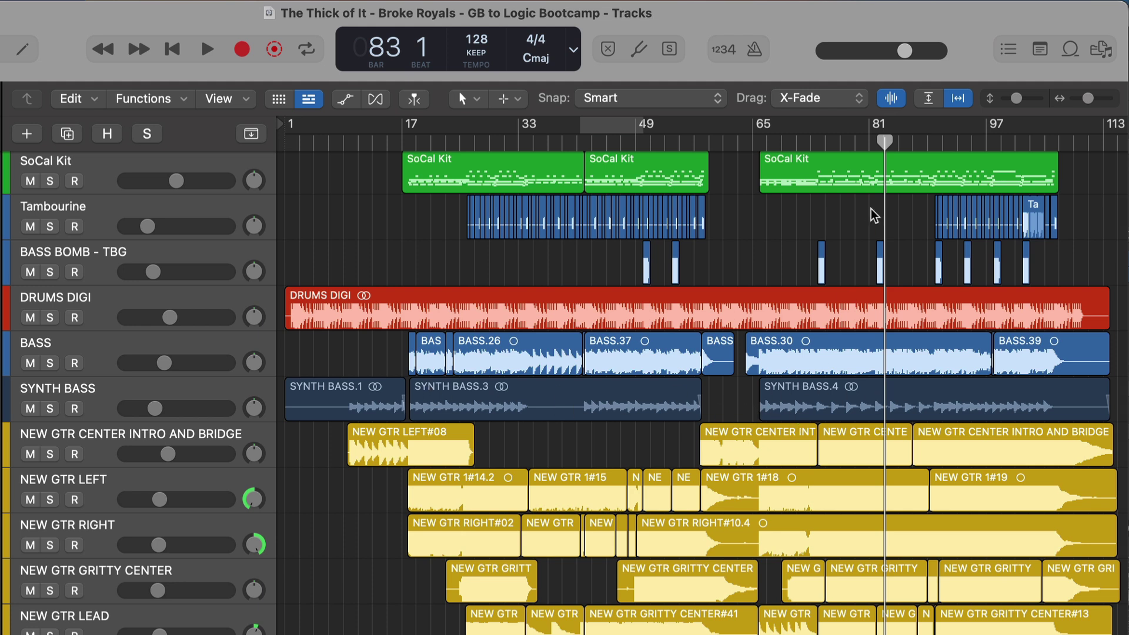
mouse_move(892, 99)
mouse_down()
mouse_move(888, 136)
mouse_move(888, 121)
mouse_move(900, 132)
mouse_move(892, 121)
mouse_up()
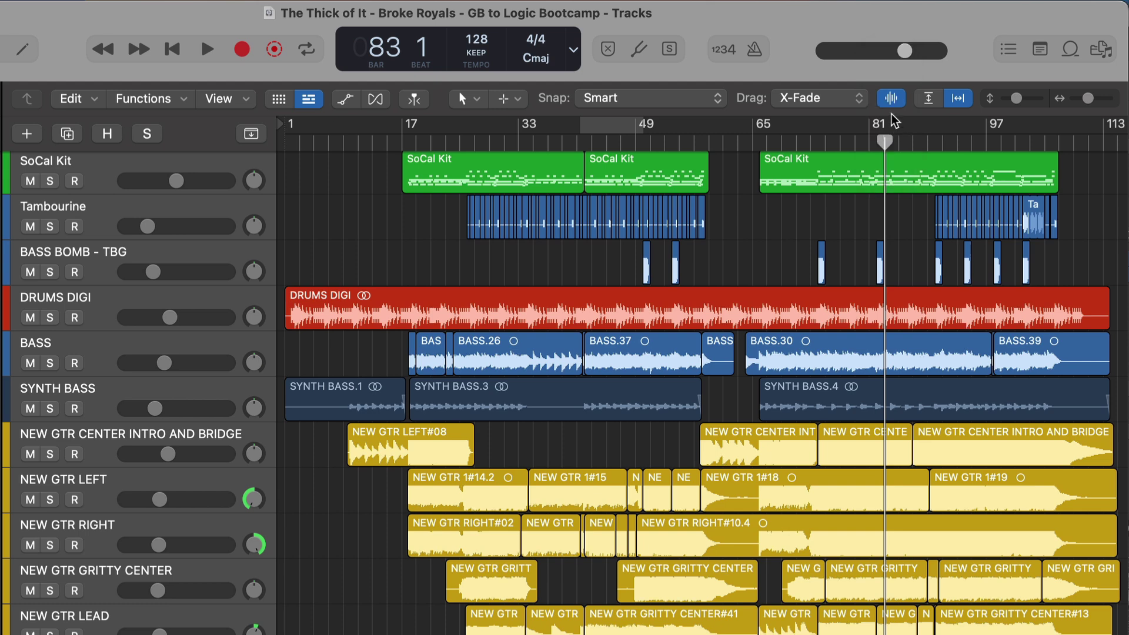
click(892, 100)
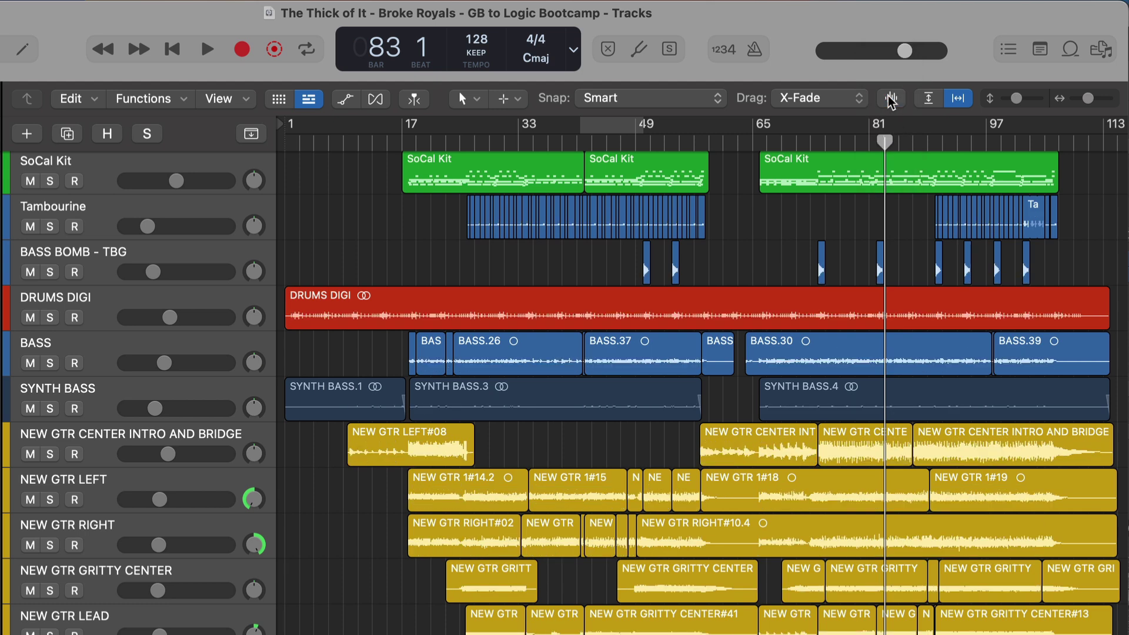
click(892, 100)
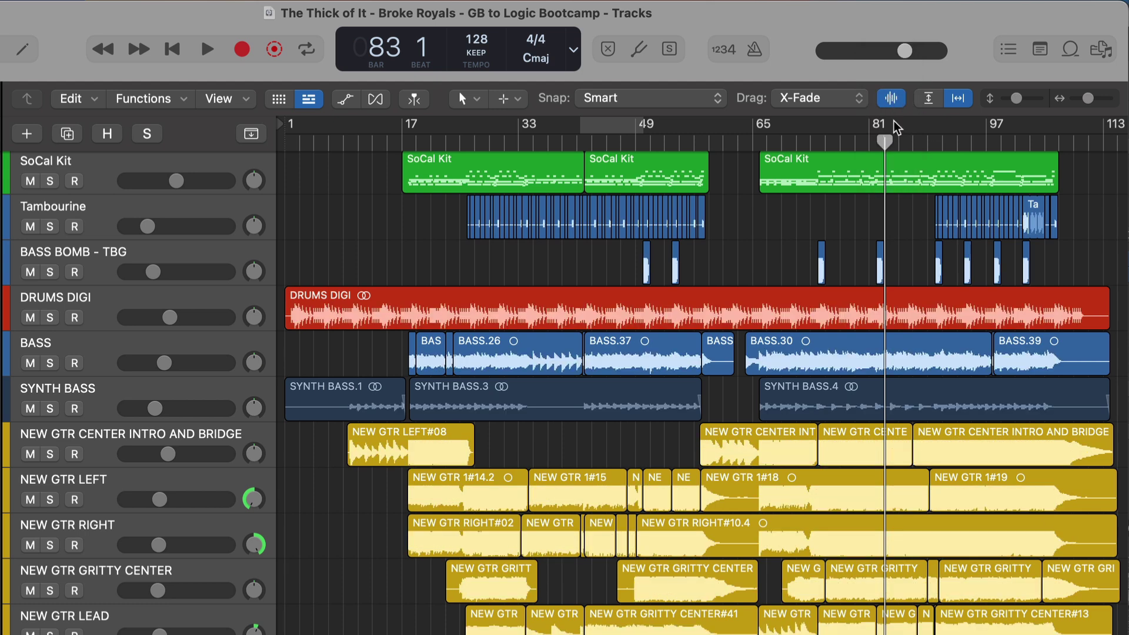
Turn on vertical auto zoom to fit every track in the window, and turn it off again.
scroll(808, 289, down, 2)
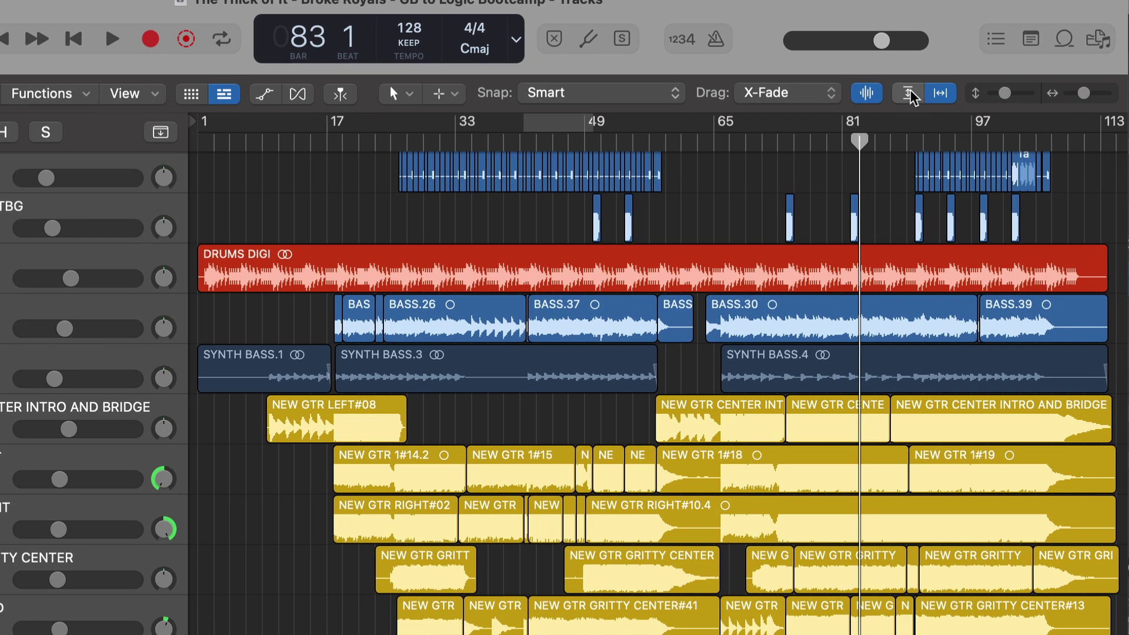
click(911, 96)
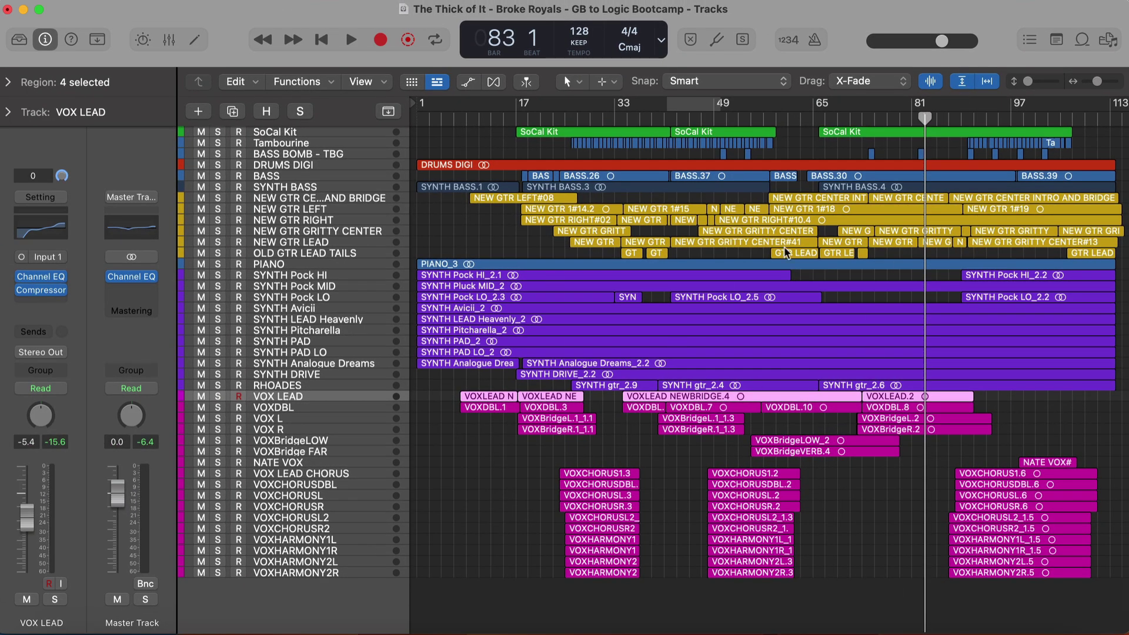
click(962, 81)
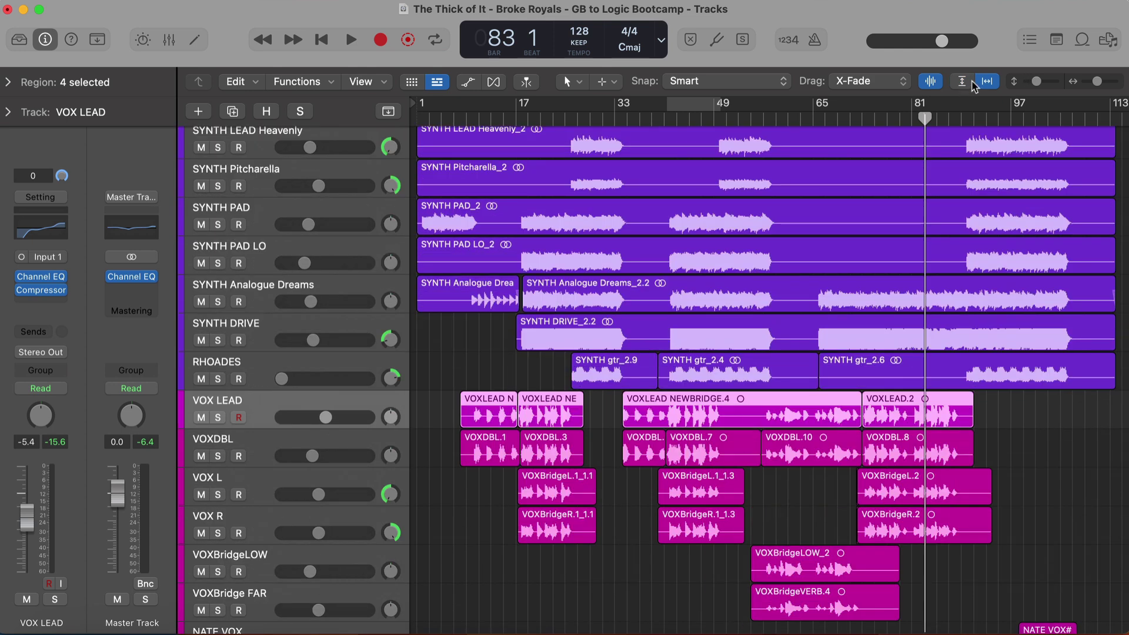
Compare horizontal auto zoom on and off, zooming in on the first VOX LEAD region and refitting the whole song's length.
click(987, 82)
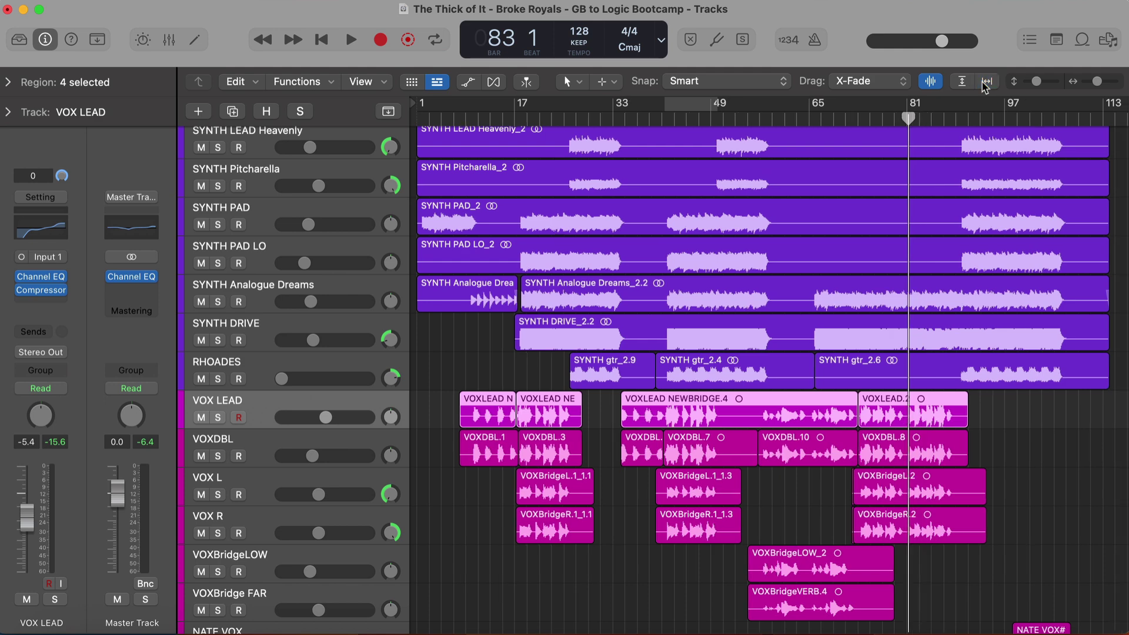
key(z)
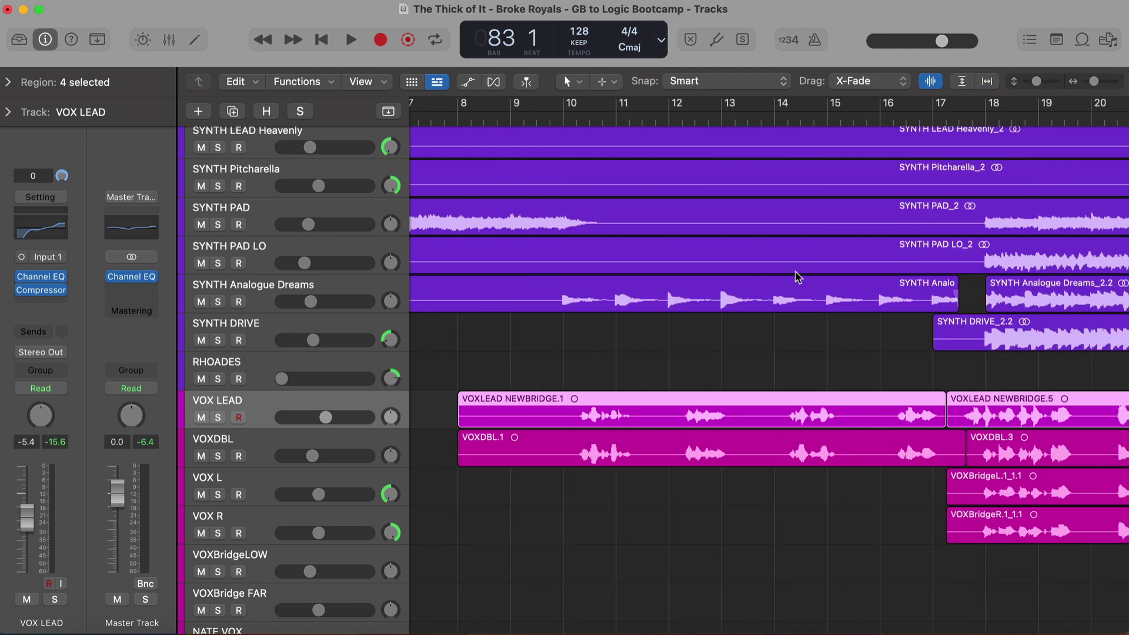
click(988, 82)
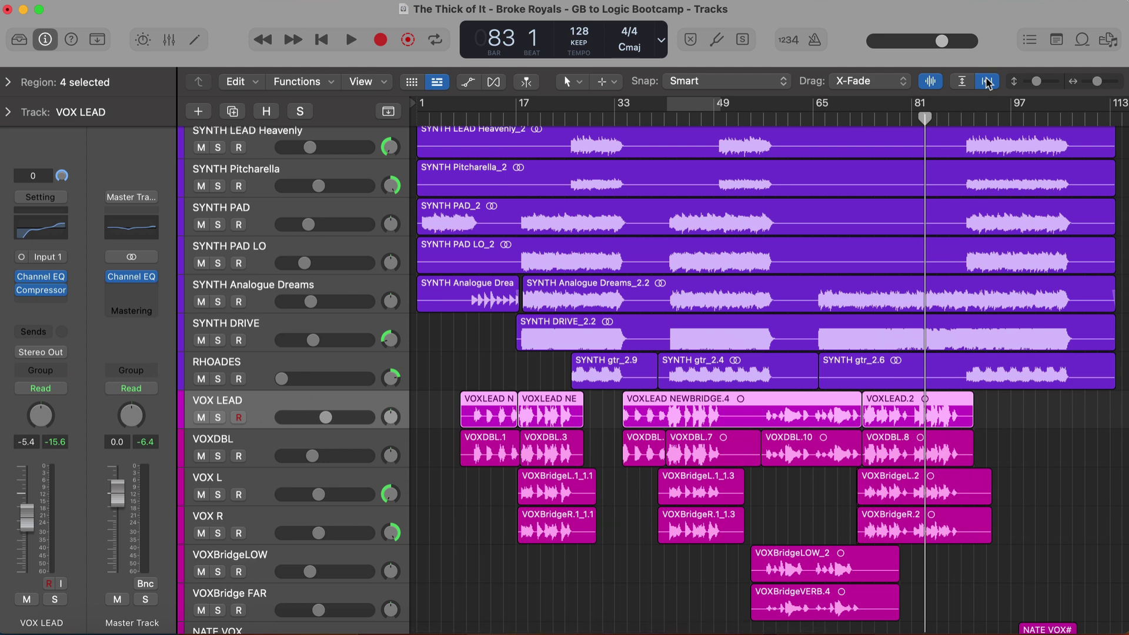
click(987, 82)
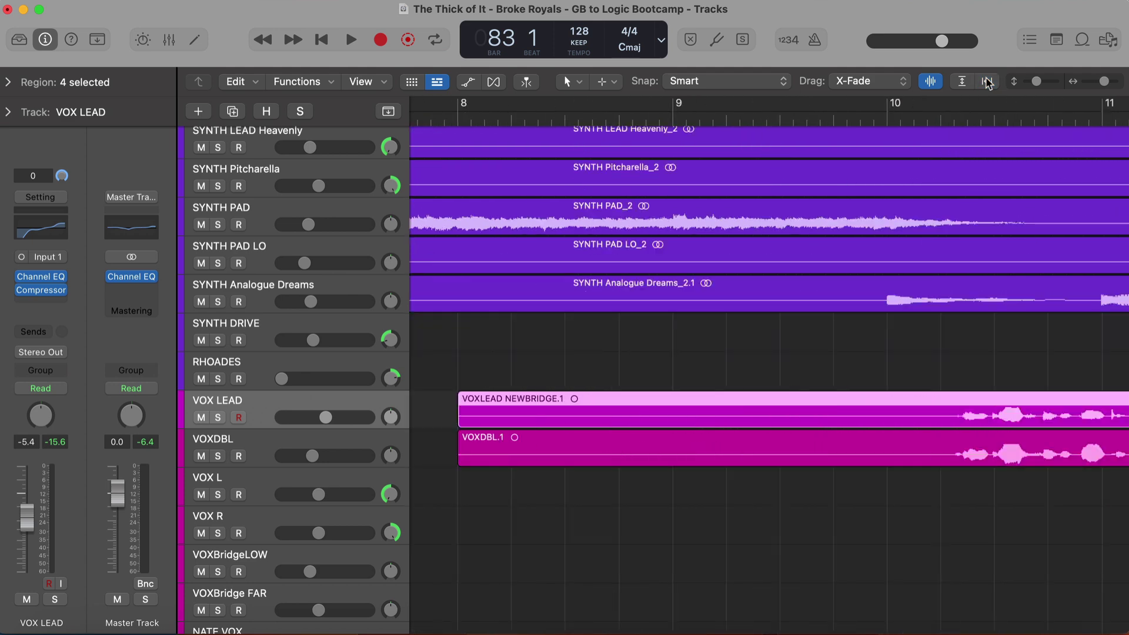
click(987, 81)
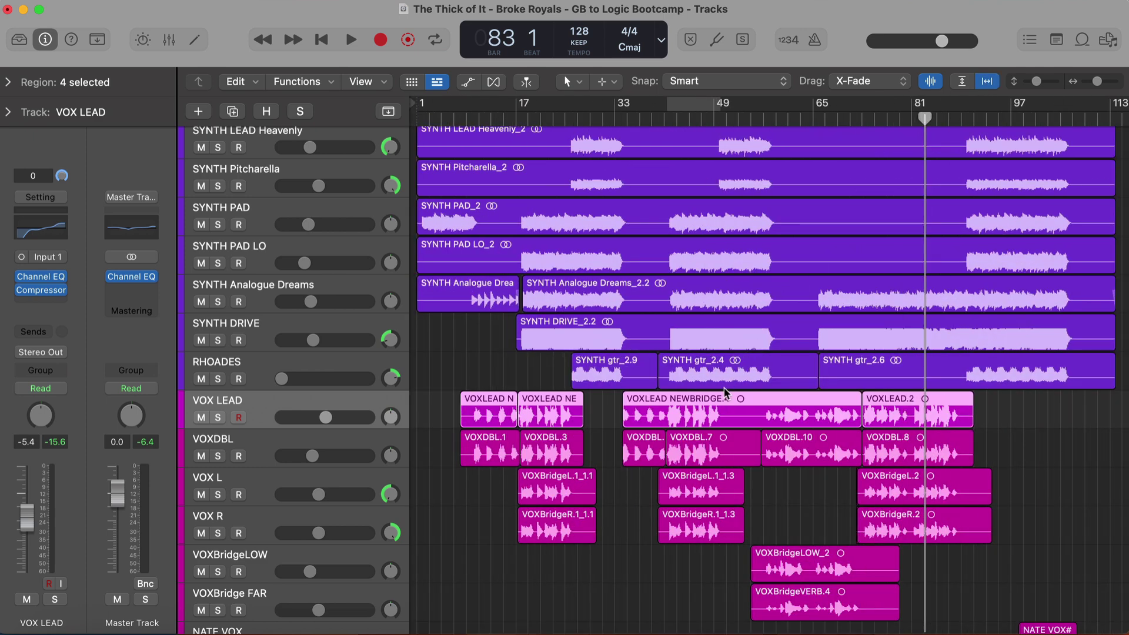
Zoom the tracks vertically in and out, and leave them at a medium height with the volume and pan controls showing.
key(super+Down)
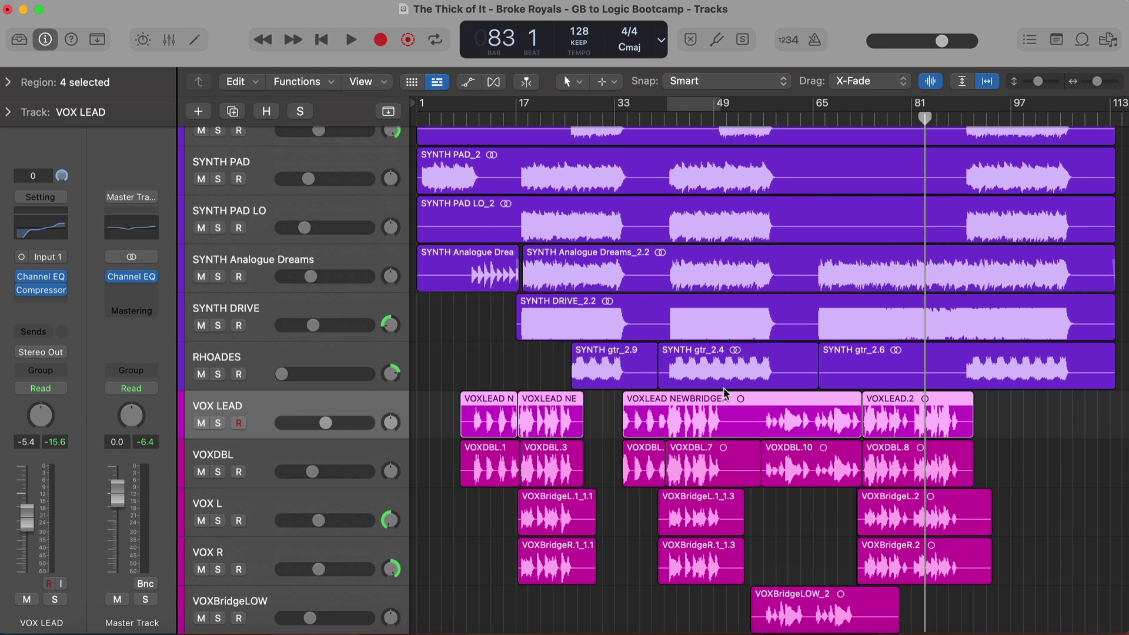
key(super+Down)
key(super+Down)
key(super+Down)
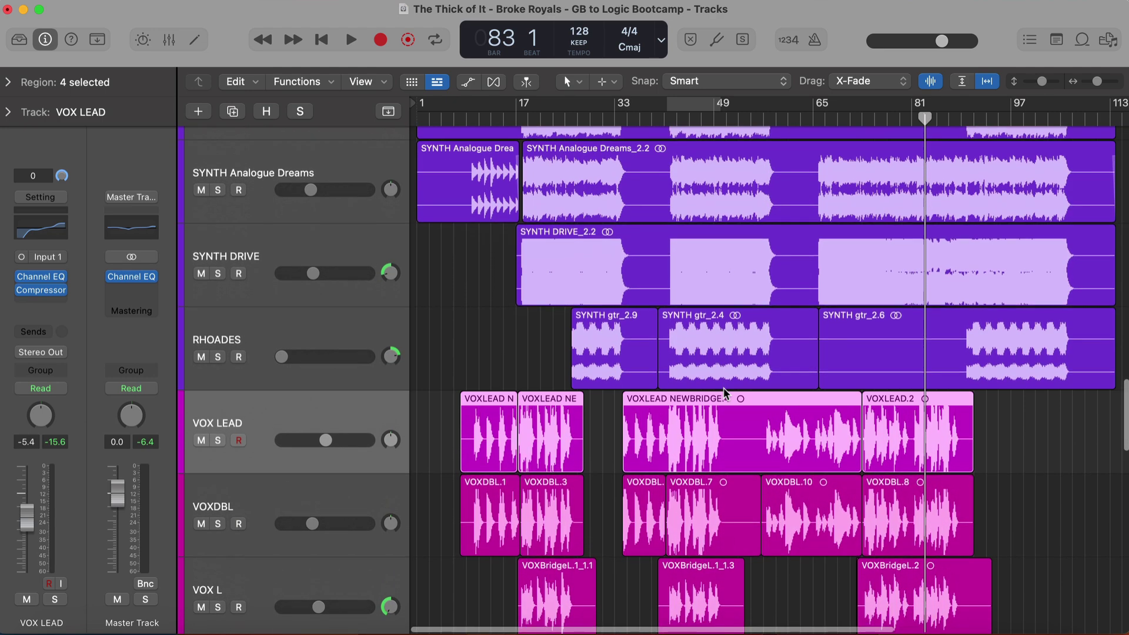
key(super+Up)
key(super+Up)
key(super+Up)
key(super+Up)
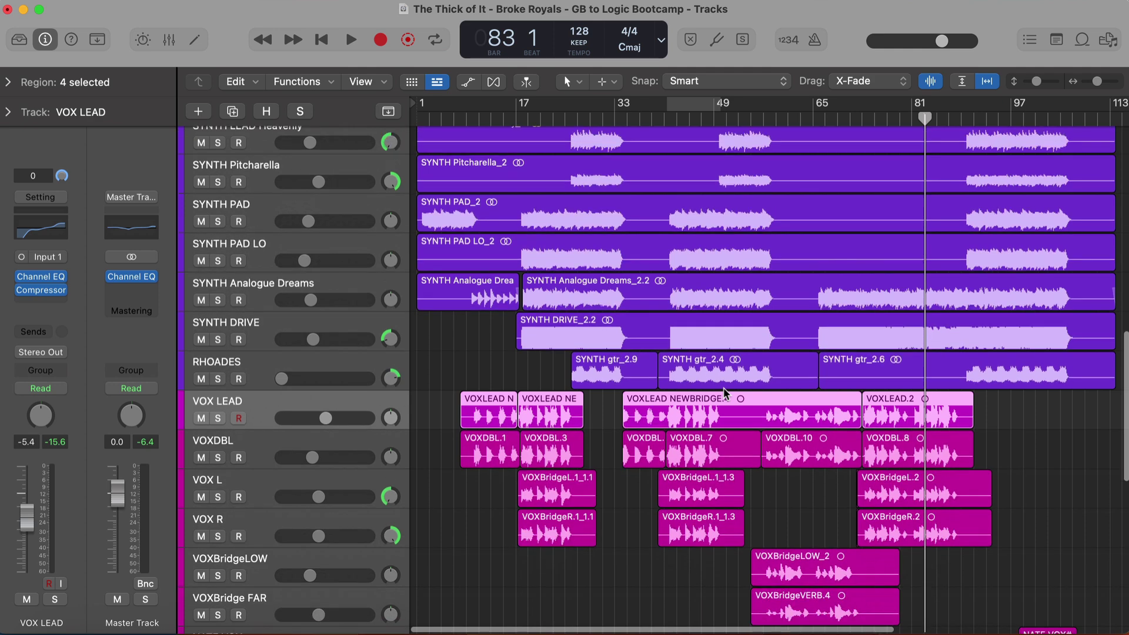
key(super+Up)
key(super+Down)
key(super+Down)
key(super+Down)
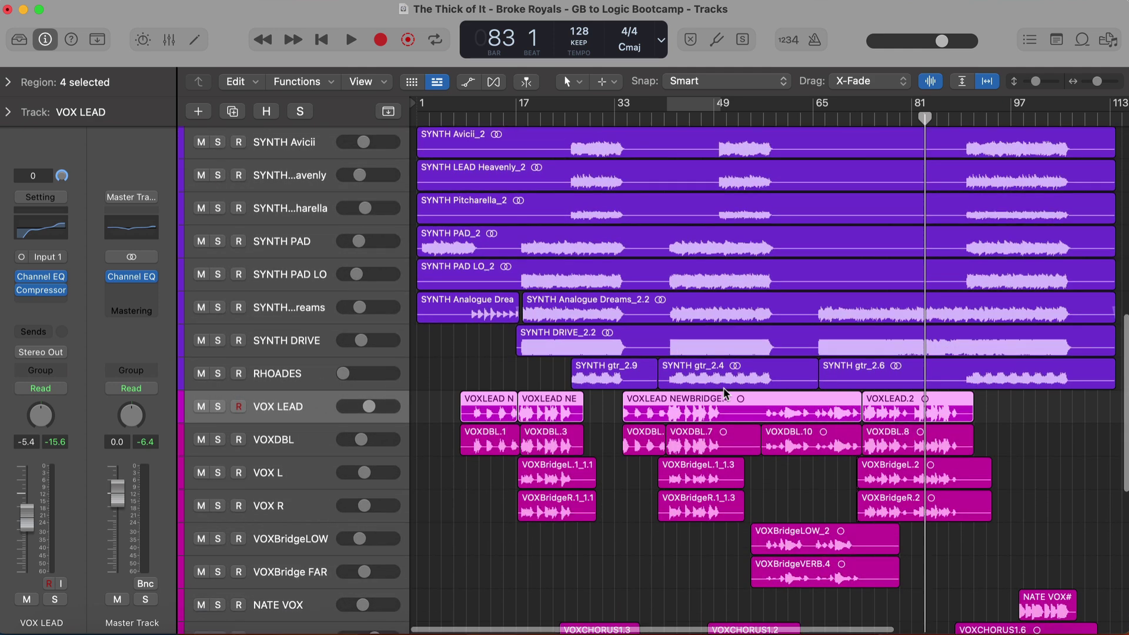
key(super+Down)
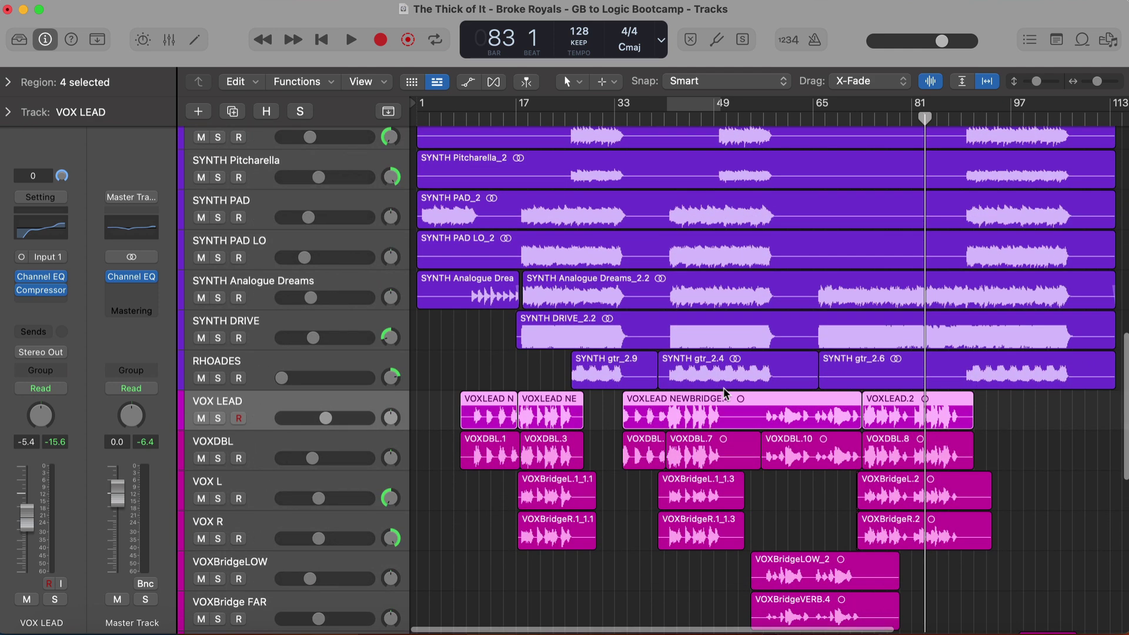
Zoom the timeline horizontally in and out, and leave it spanning roughly bars 9 to 73.
key(super+Right)
key(super+Right)
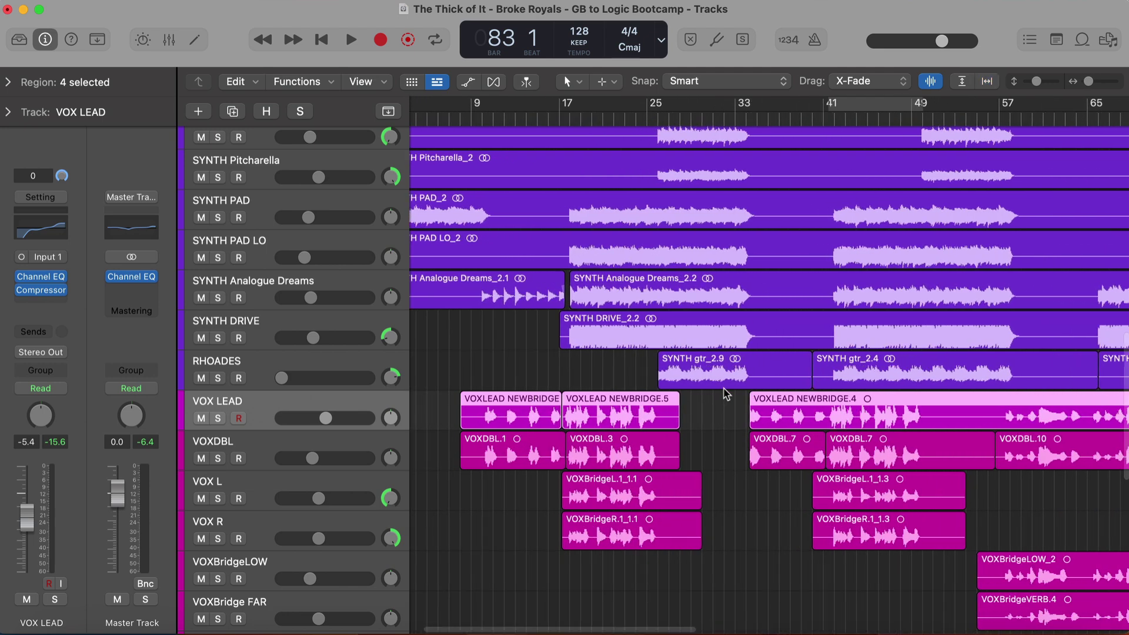
key(super+Left)
key(super+Right)
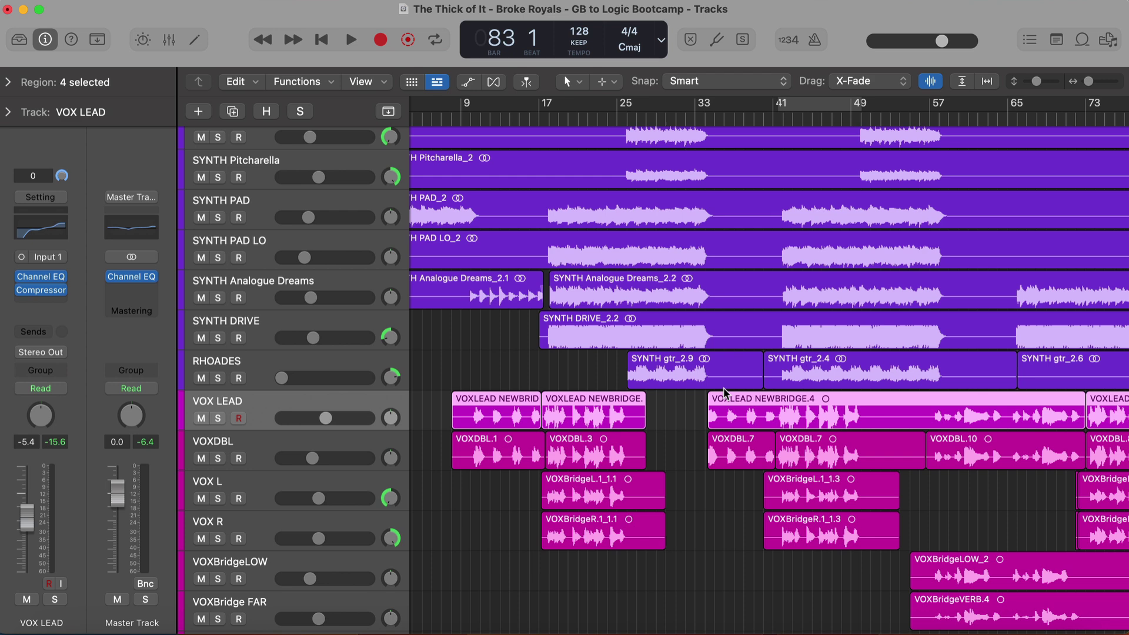
Hide the inspector and select the BASS track near the start of the track list.
scroll(723, 387, up, 15)
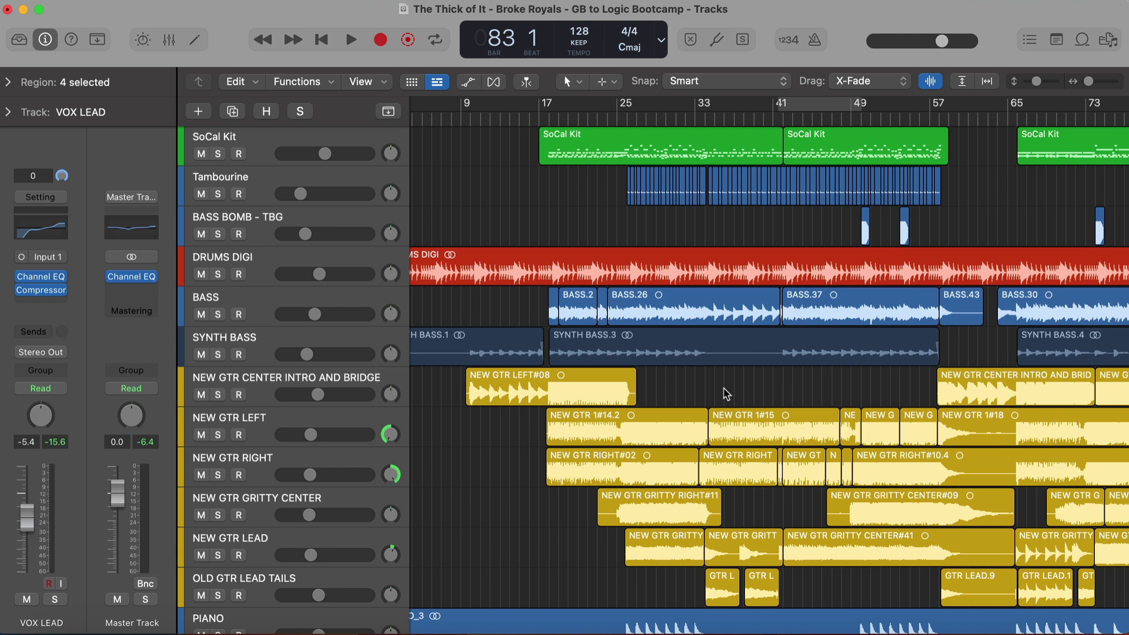
key(i)
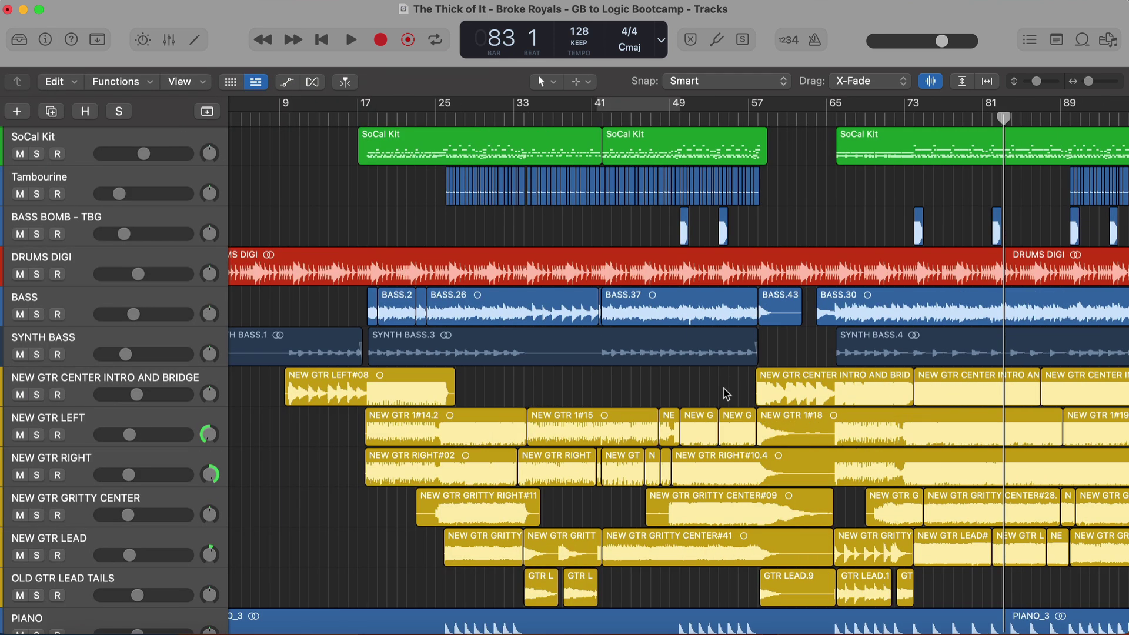
click(87, 312)
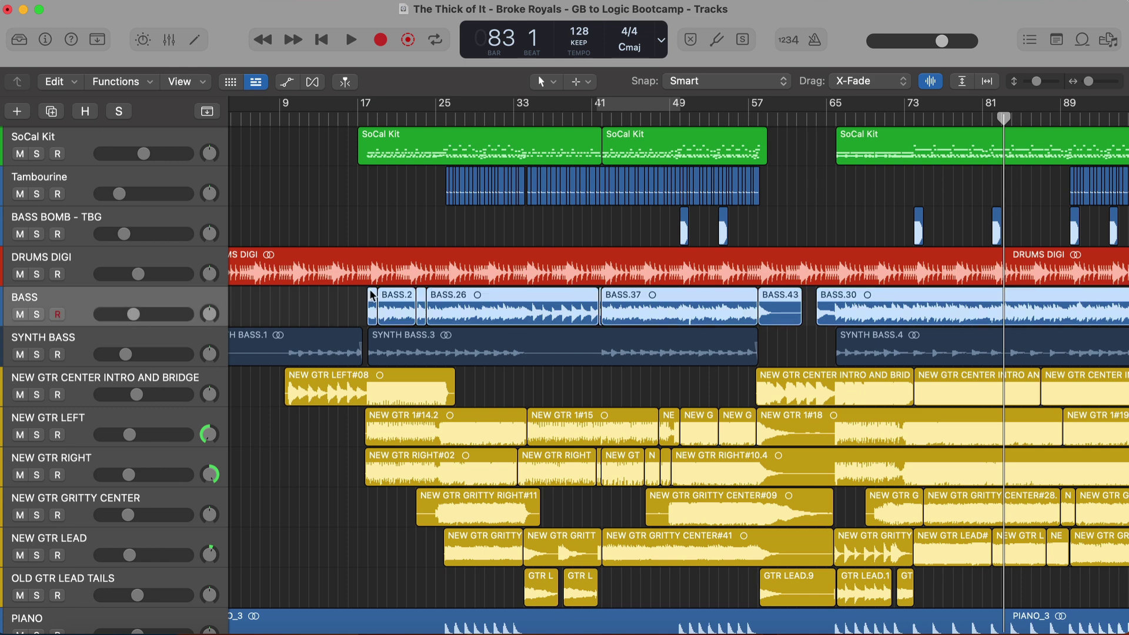
View the BASS track's Smart Controls, close them, and show the inspector again.
key(b)
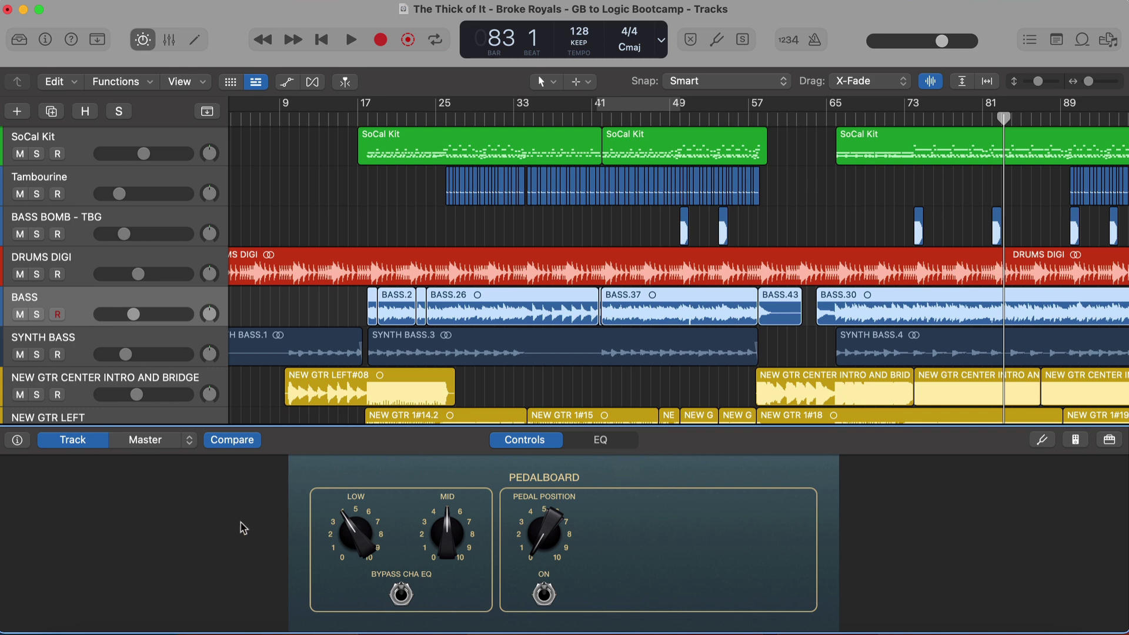
key(b)
key(i)
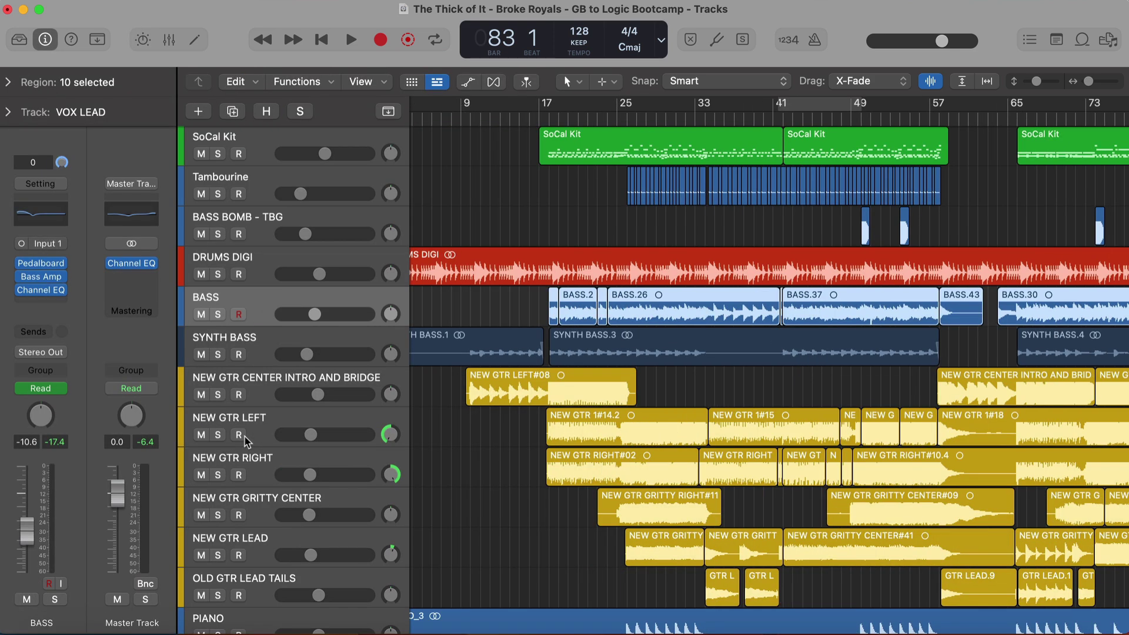